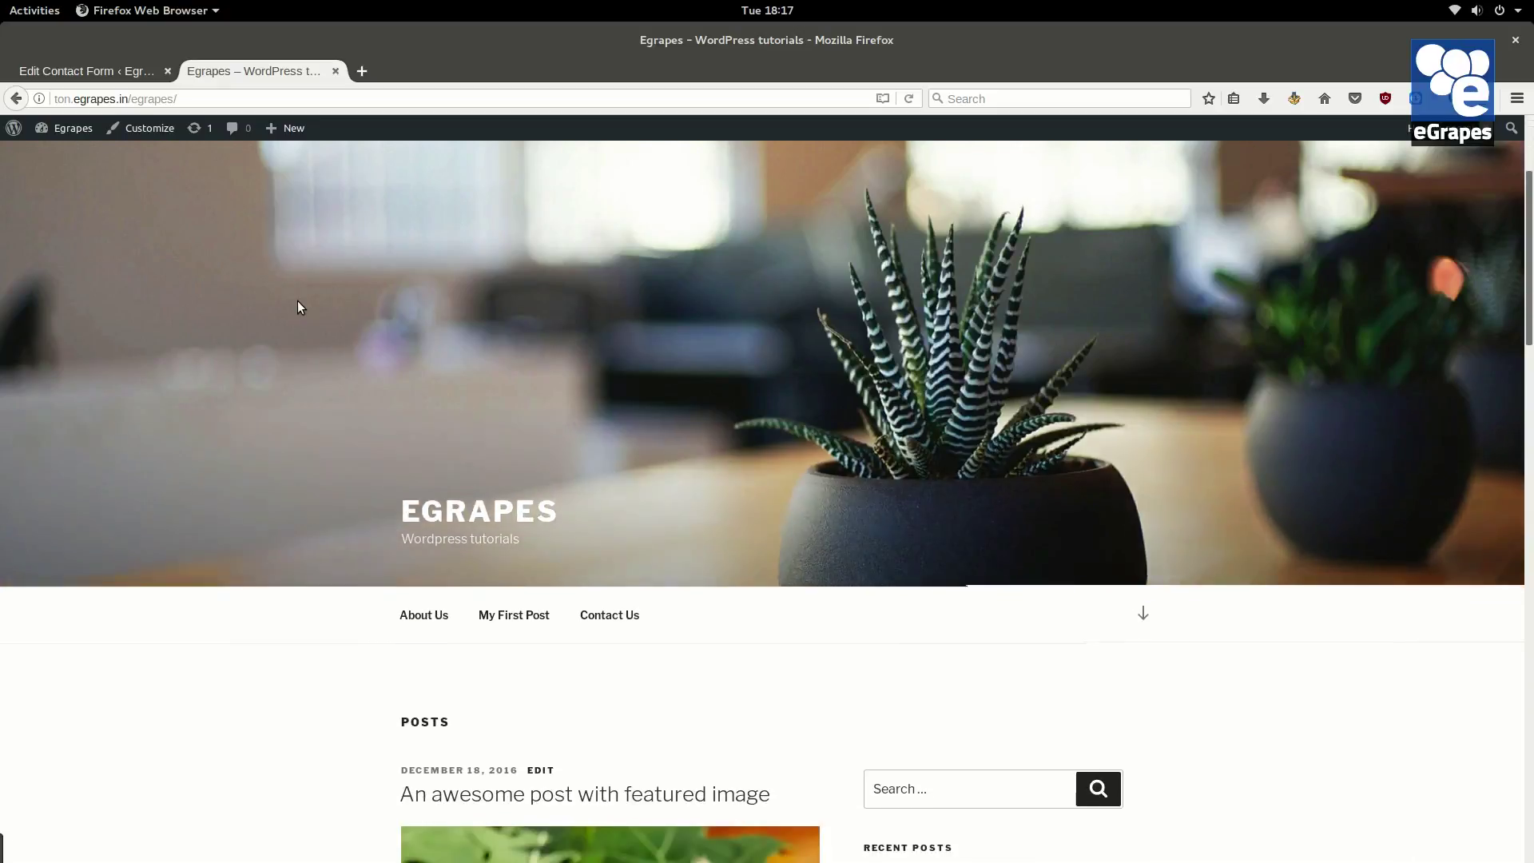
scroll(298, 307, "down", 1)
scroll(243, 341, "down", 2)
scroll(234, 445, "down", 1)
scroll(226, 535, "down", 1)
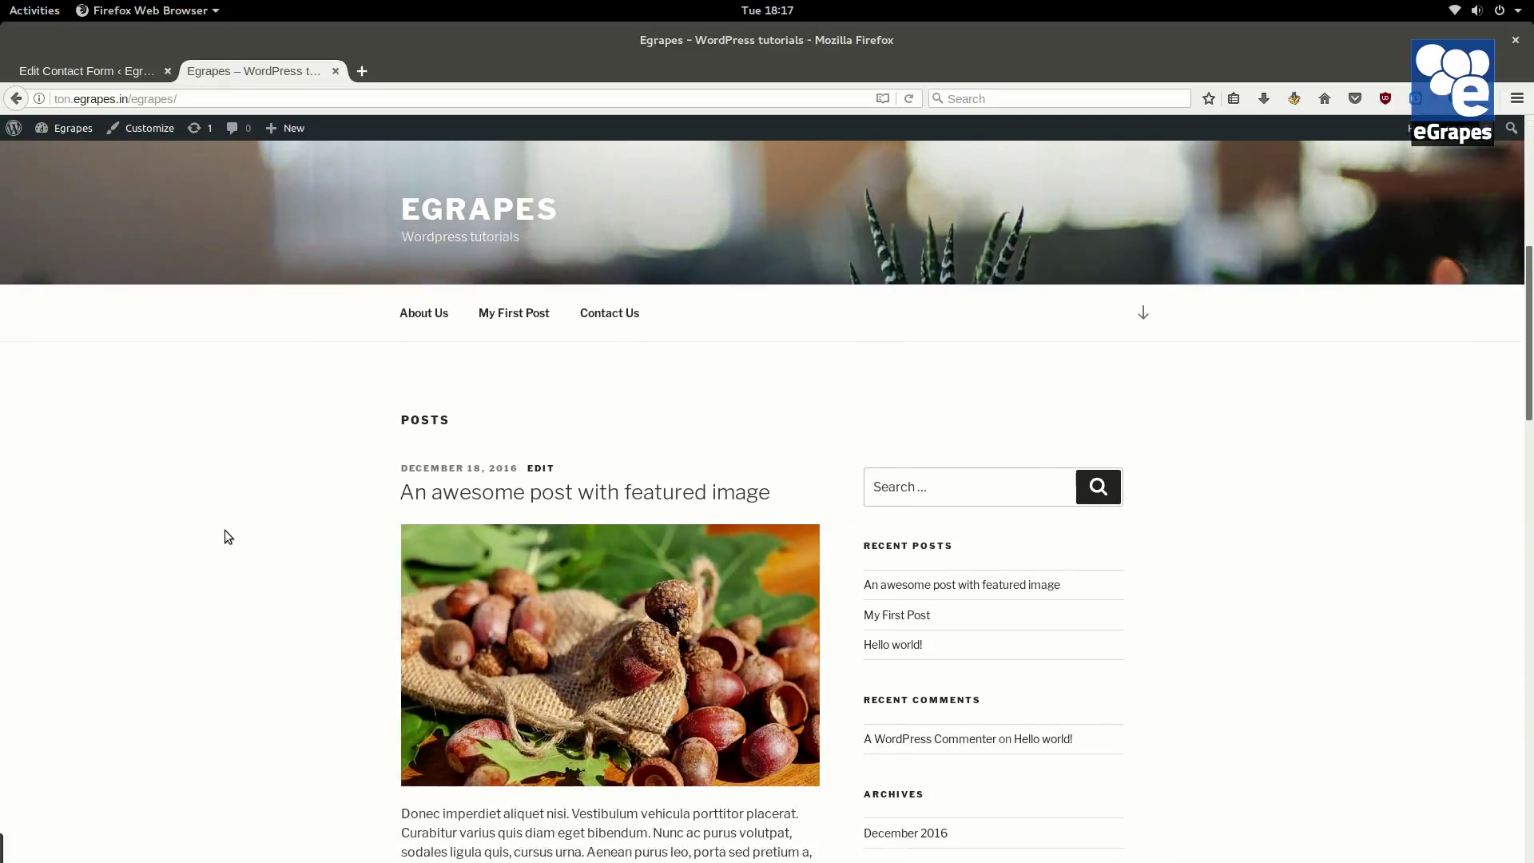
scroll(226, 536, "down", 1)
scroll(325, 624, "down", 2)
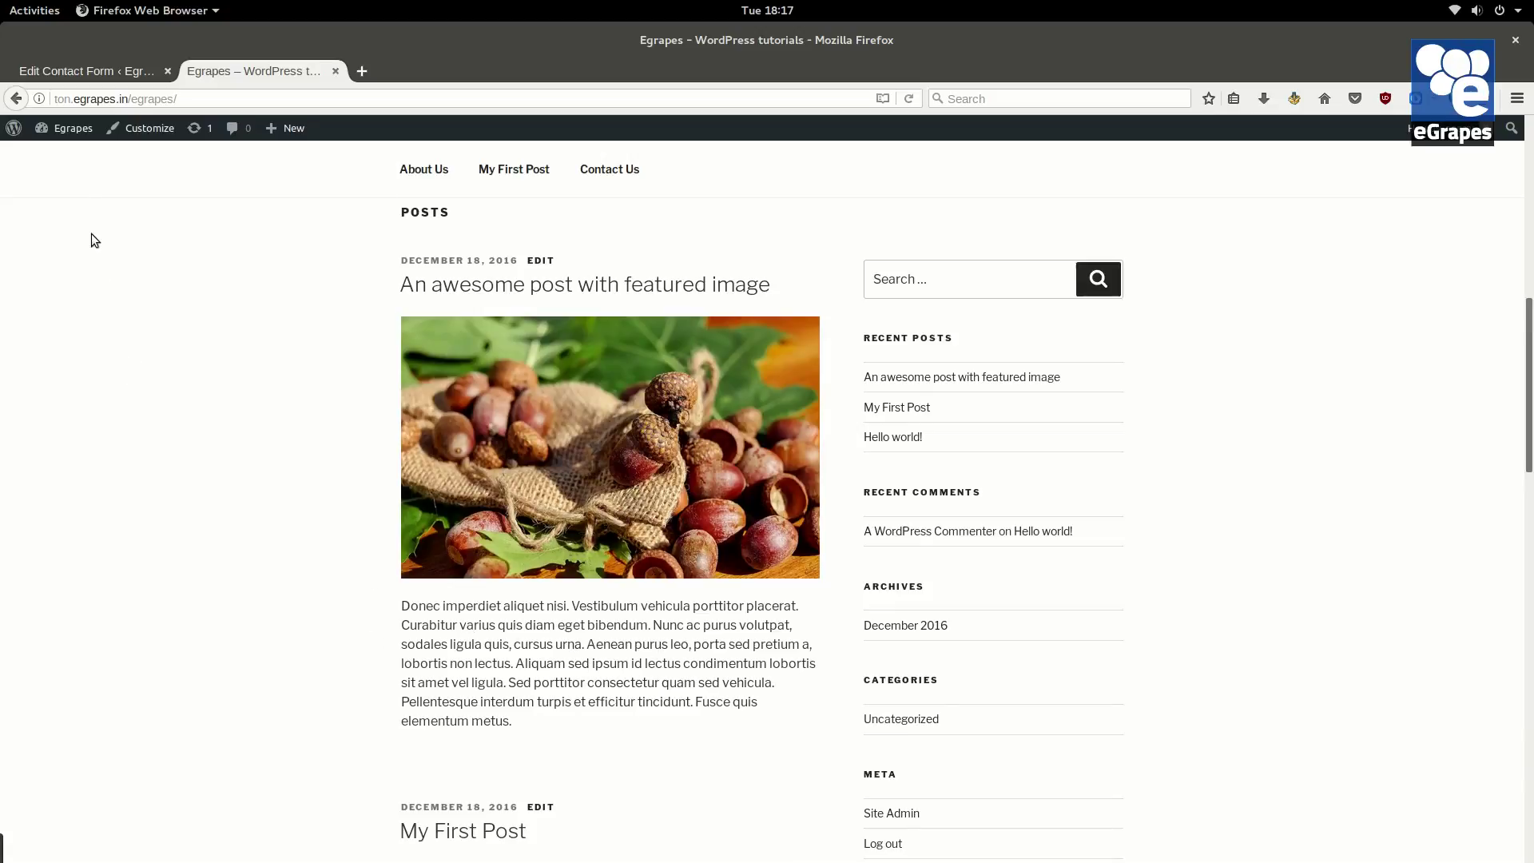
Go from the live front page to the Egrapes admin Dashboard via the admin bar.
mouse_move(65, 127)
left_click(60, 160)
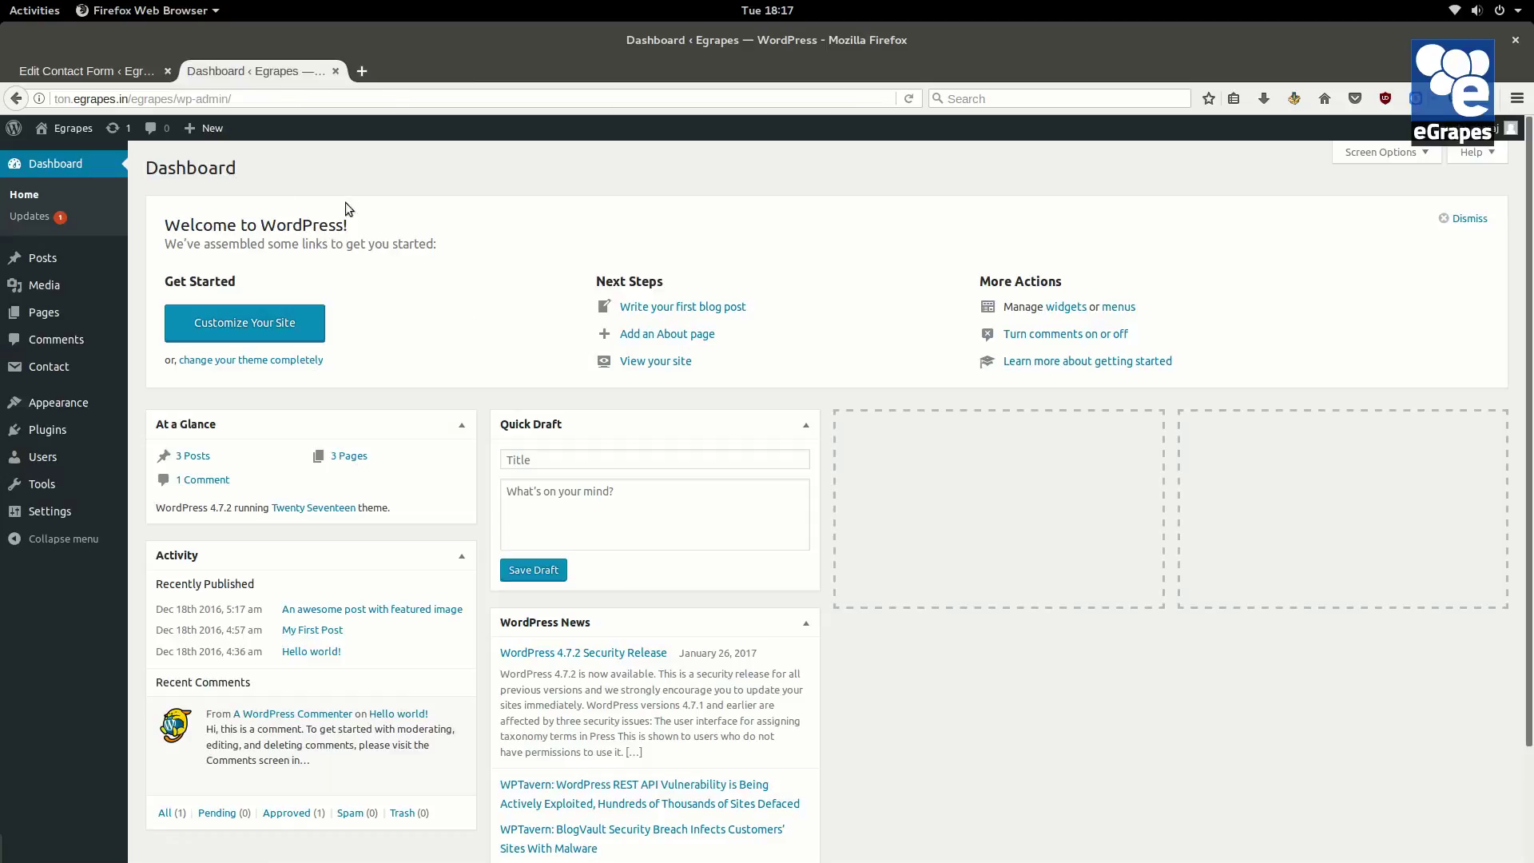
mouse_move(43, 258)
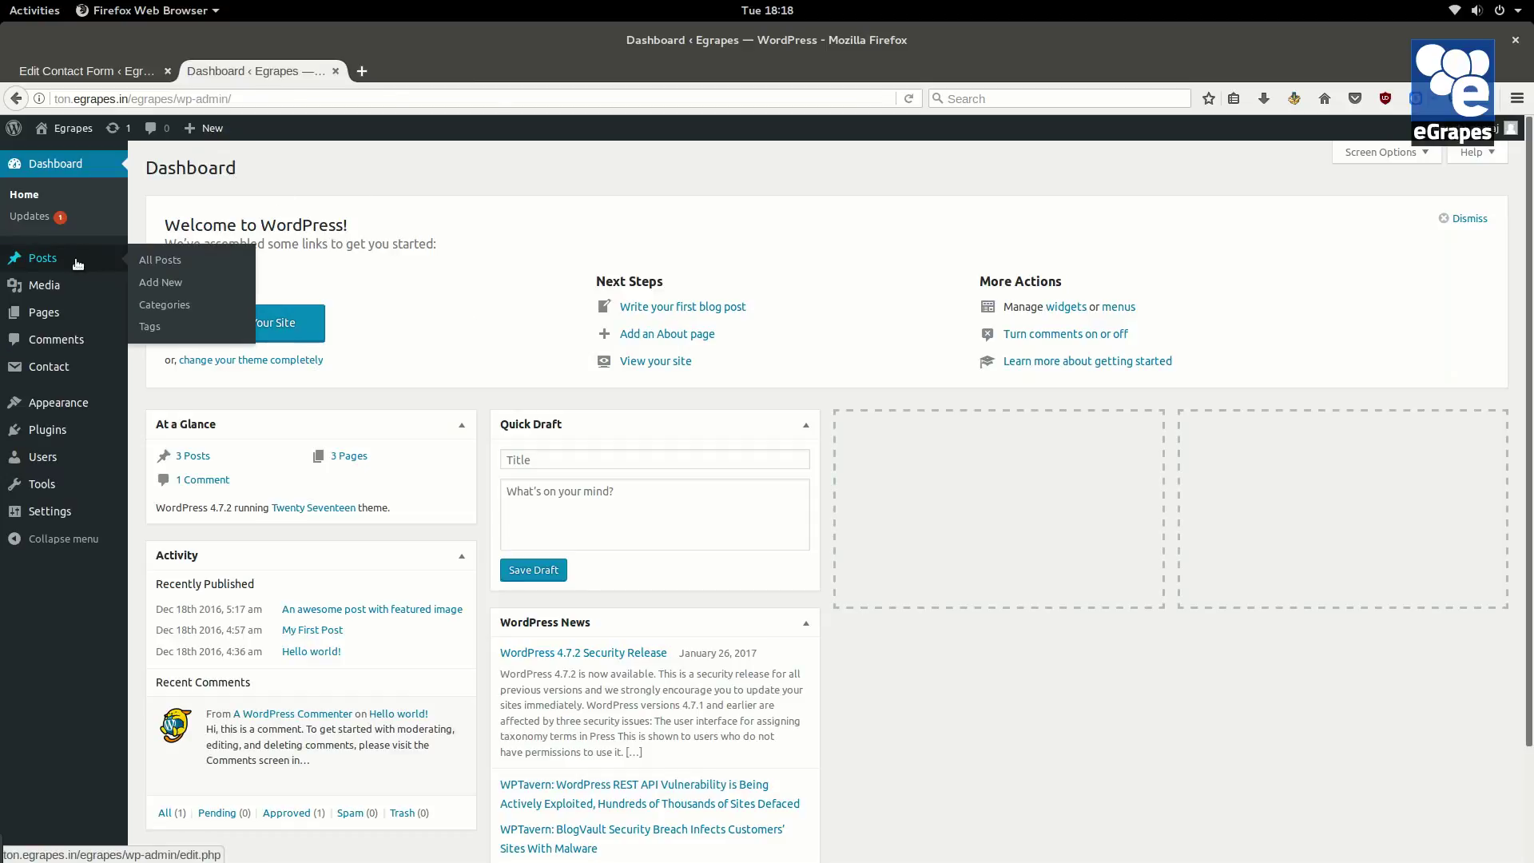
Open 'An awesome post with featured image' for editing and select the words 'imperdiet aliquet'.
left_click(77, 263)
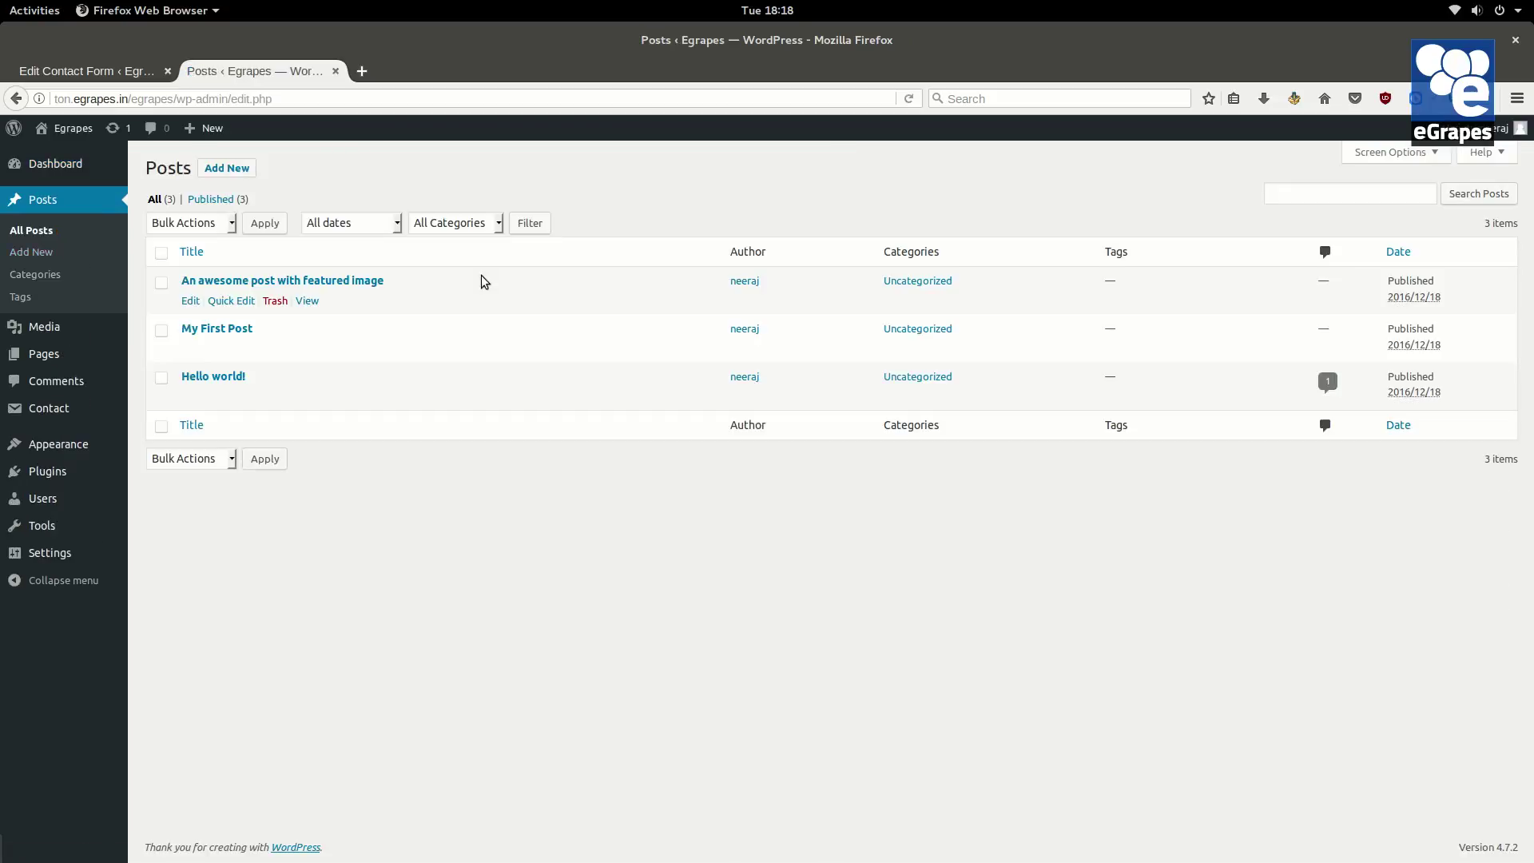
left_click(189, 300)
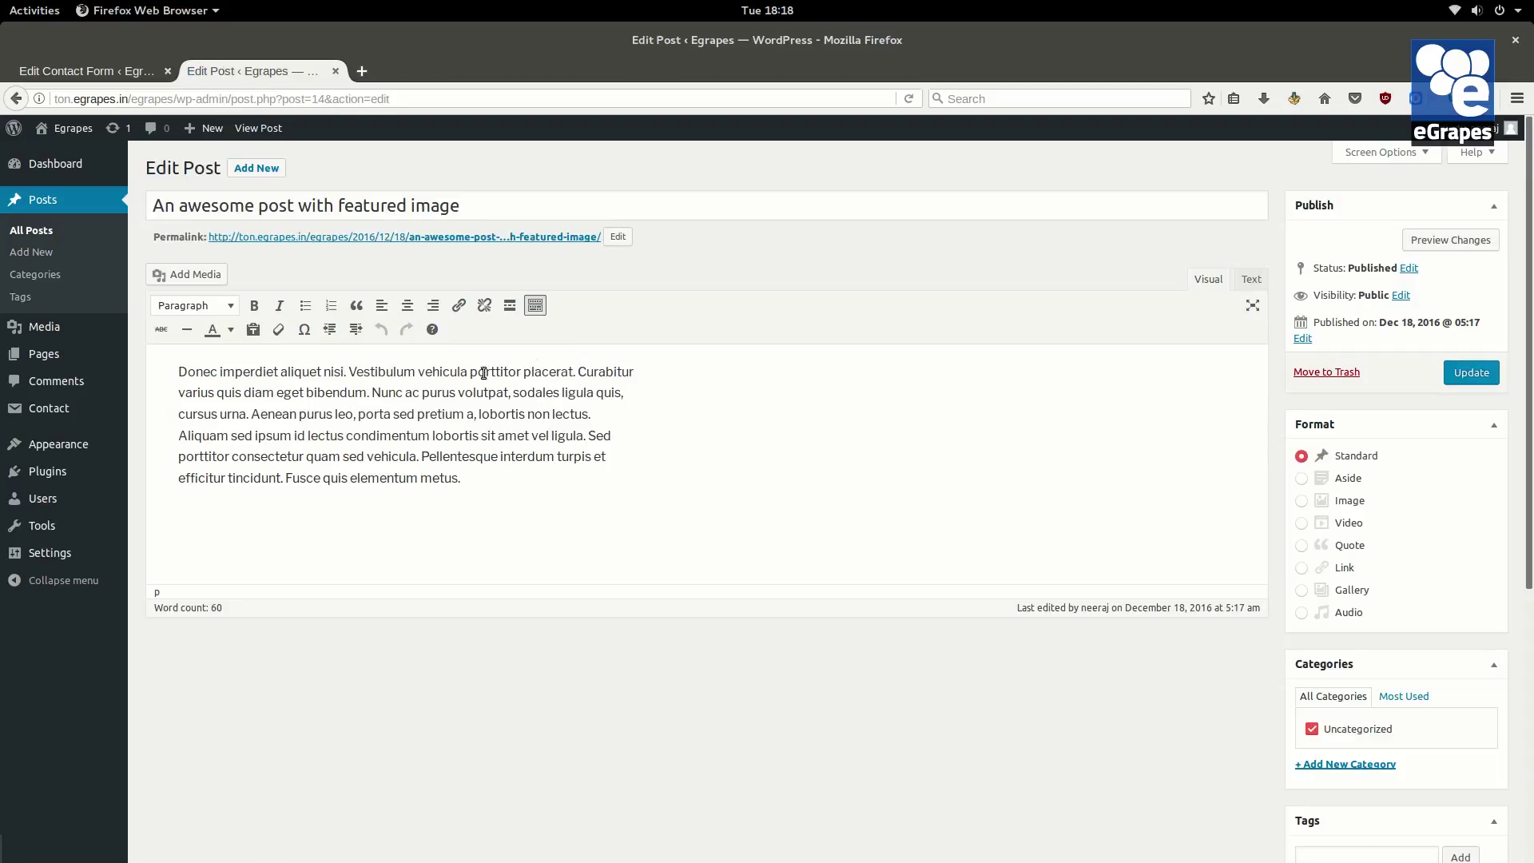
left_click_drag(232, 376, 278, 374)
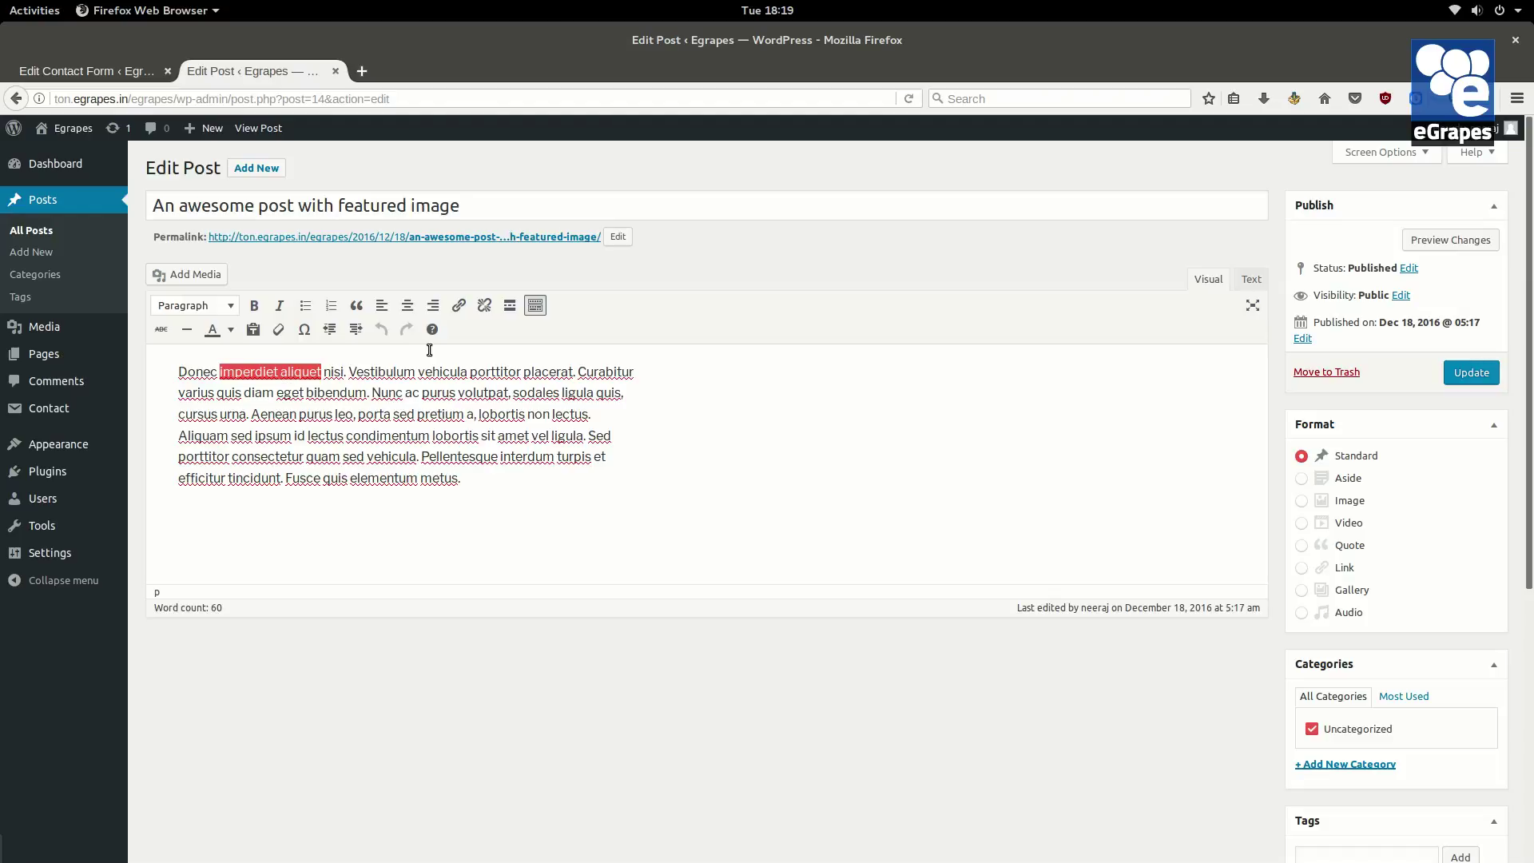
Go to the installed Plugins list and then the Add Plugins page.
left_click(54, 473)
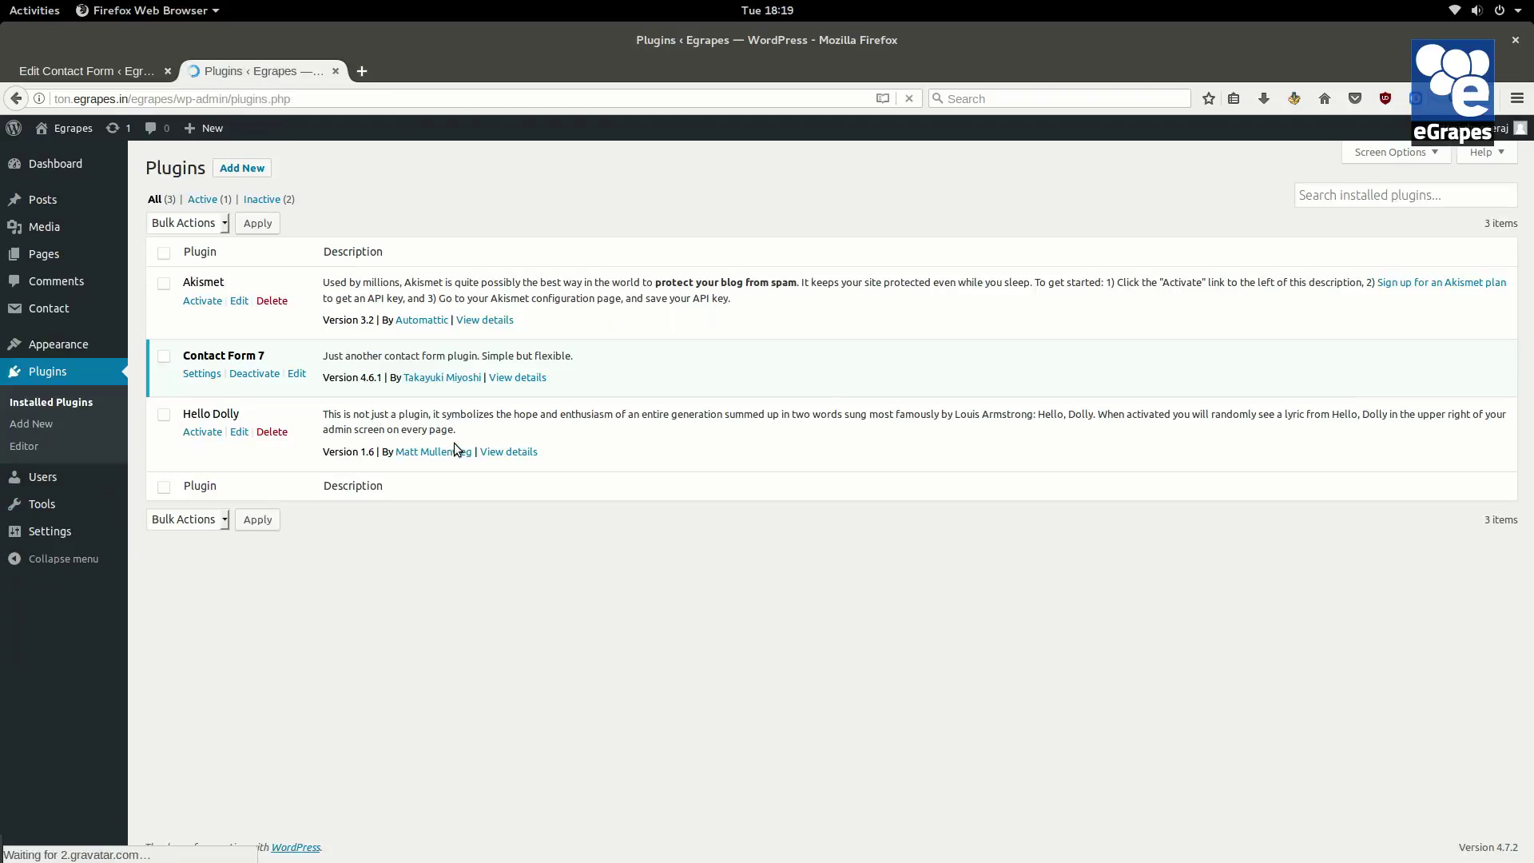
left_click(249, 168)
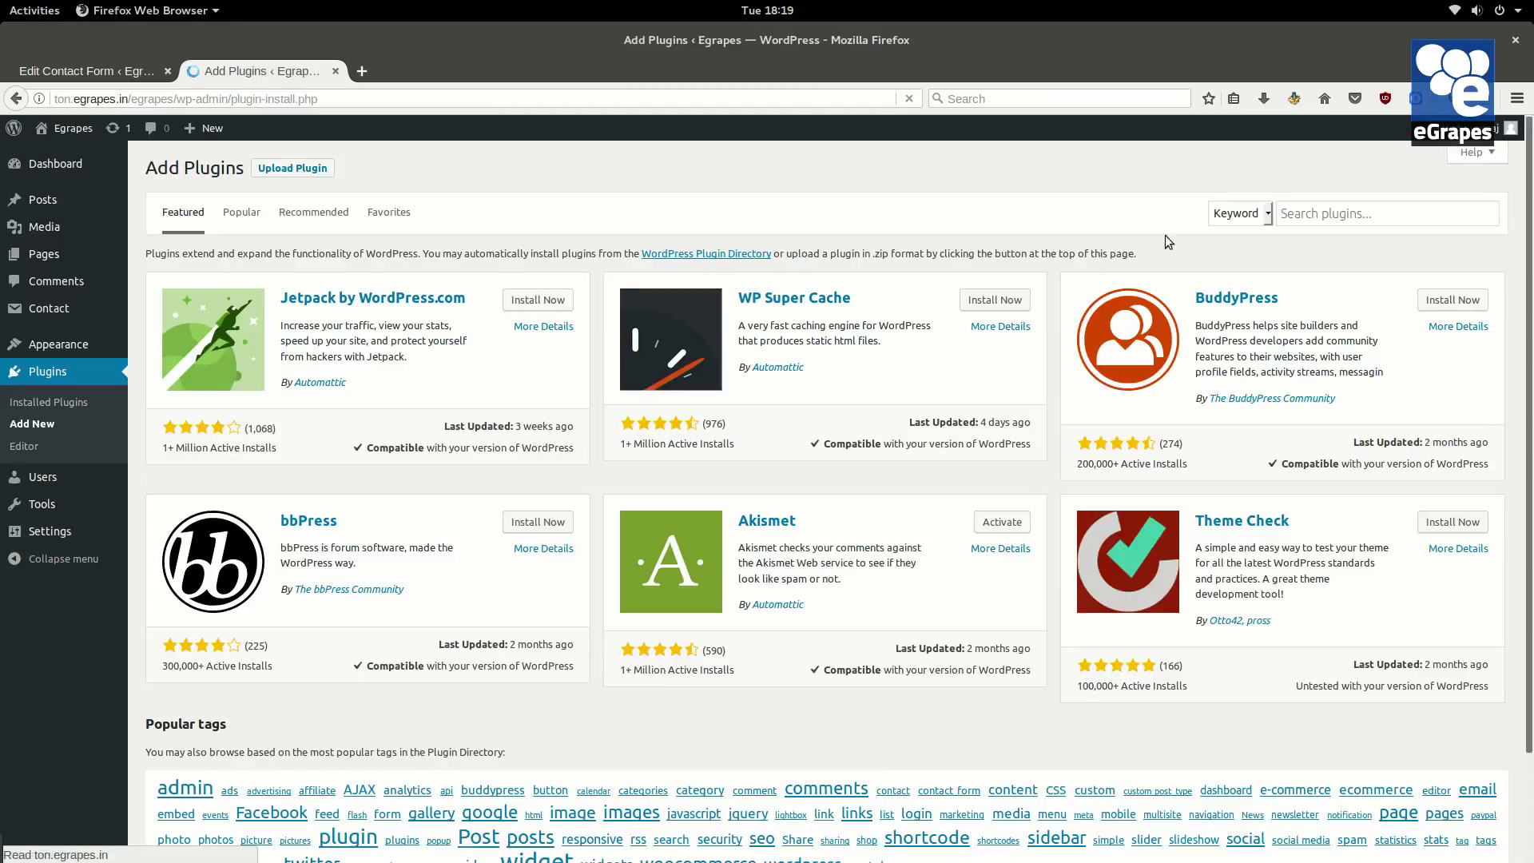
Search for 'tinymce advanced', install TinyMCE Advanced and activate it.
left_click(1327, 211)
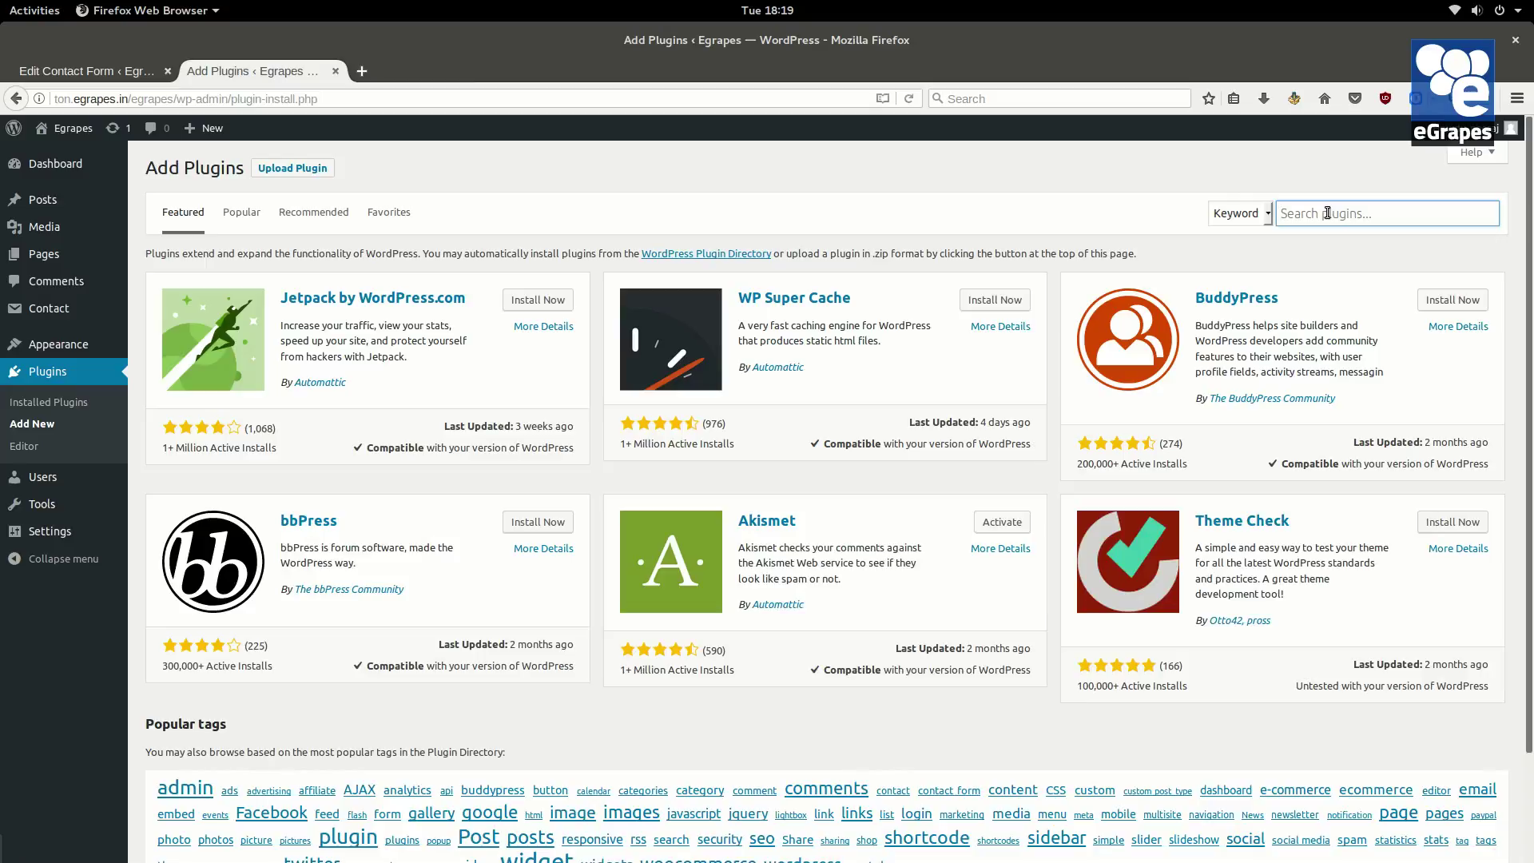
type("ti")
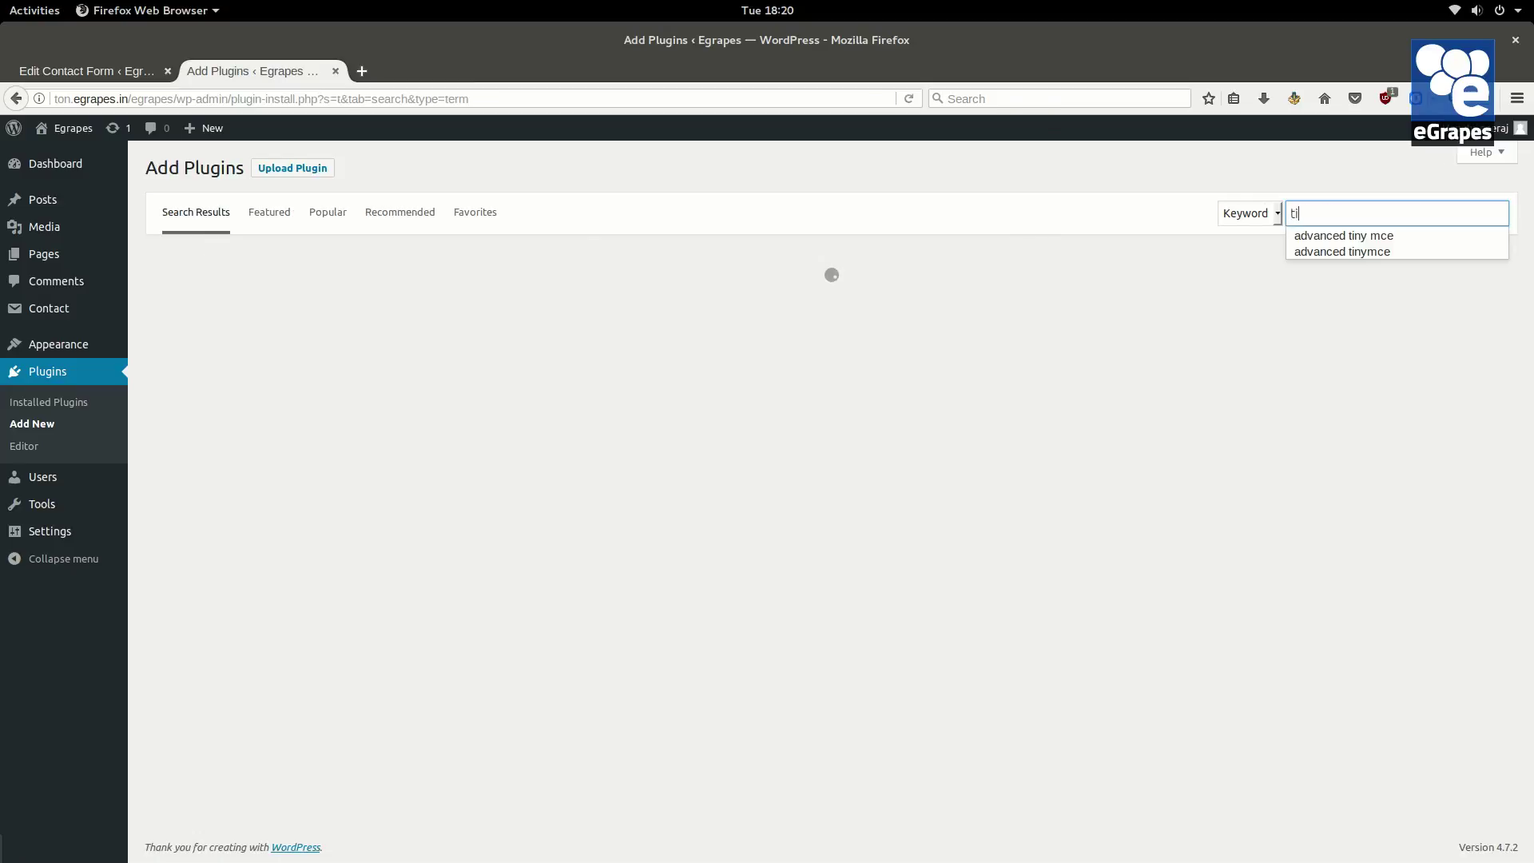
type("nymce ad")
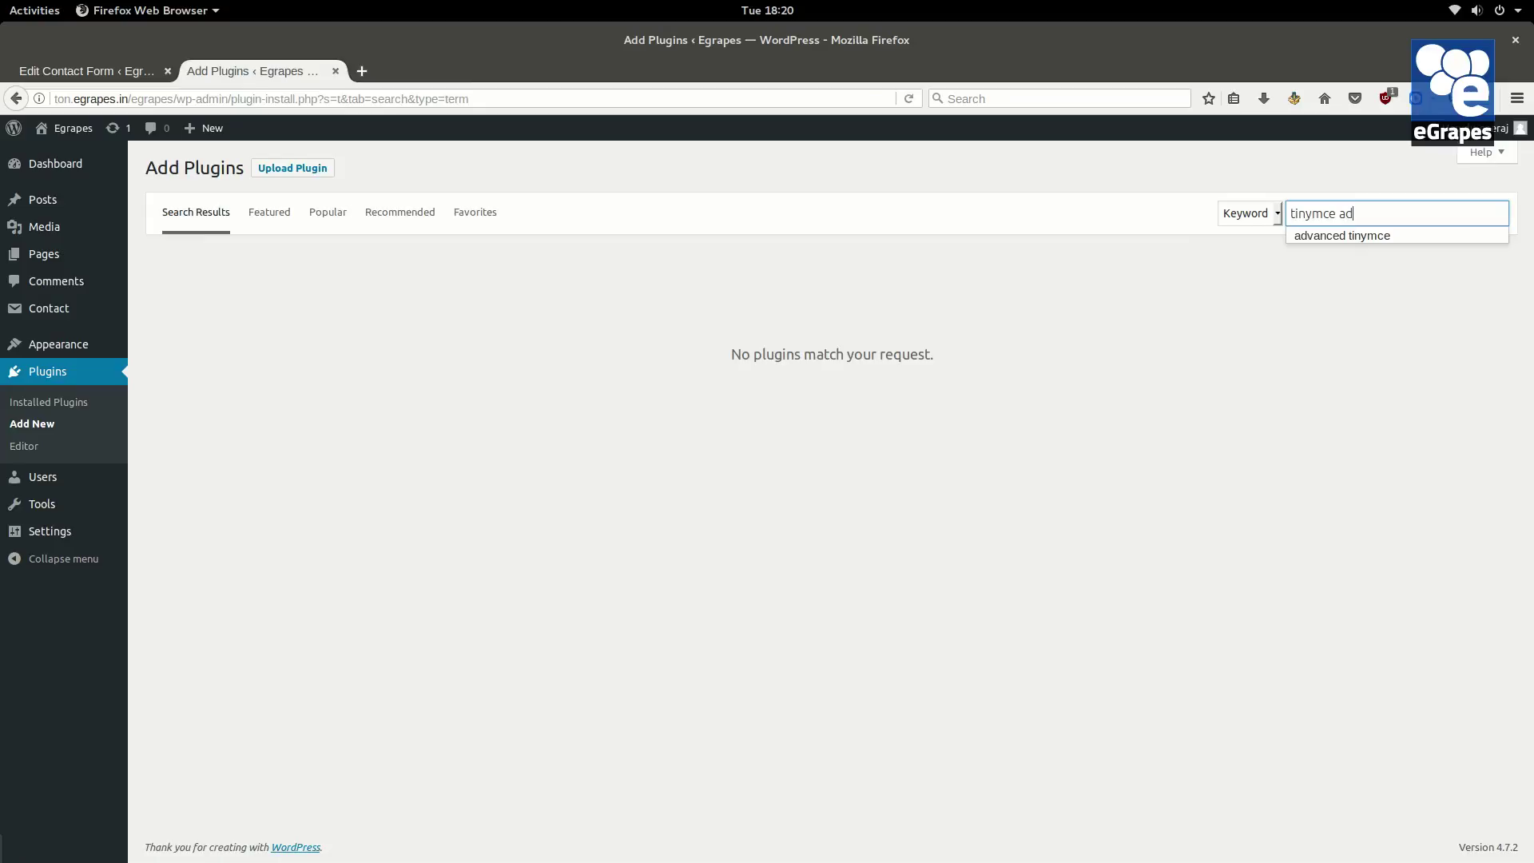
type("vanced")
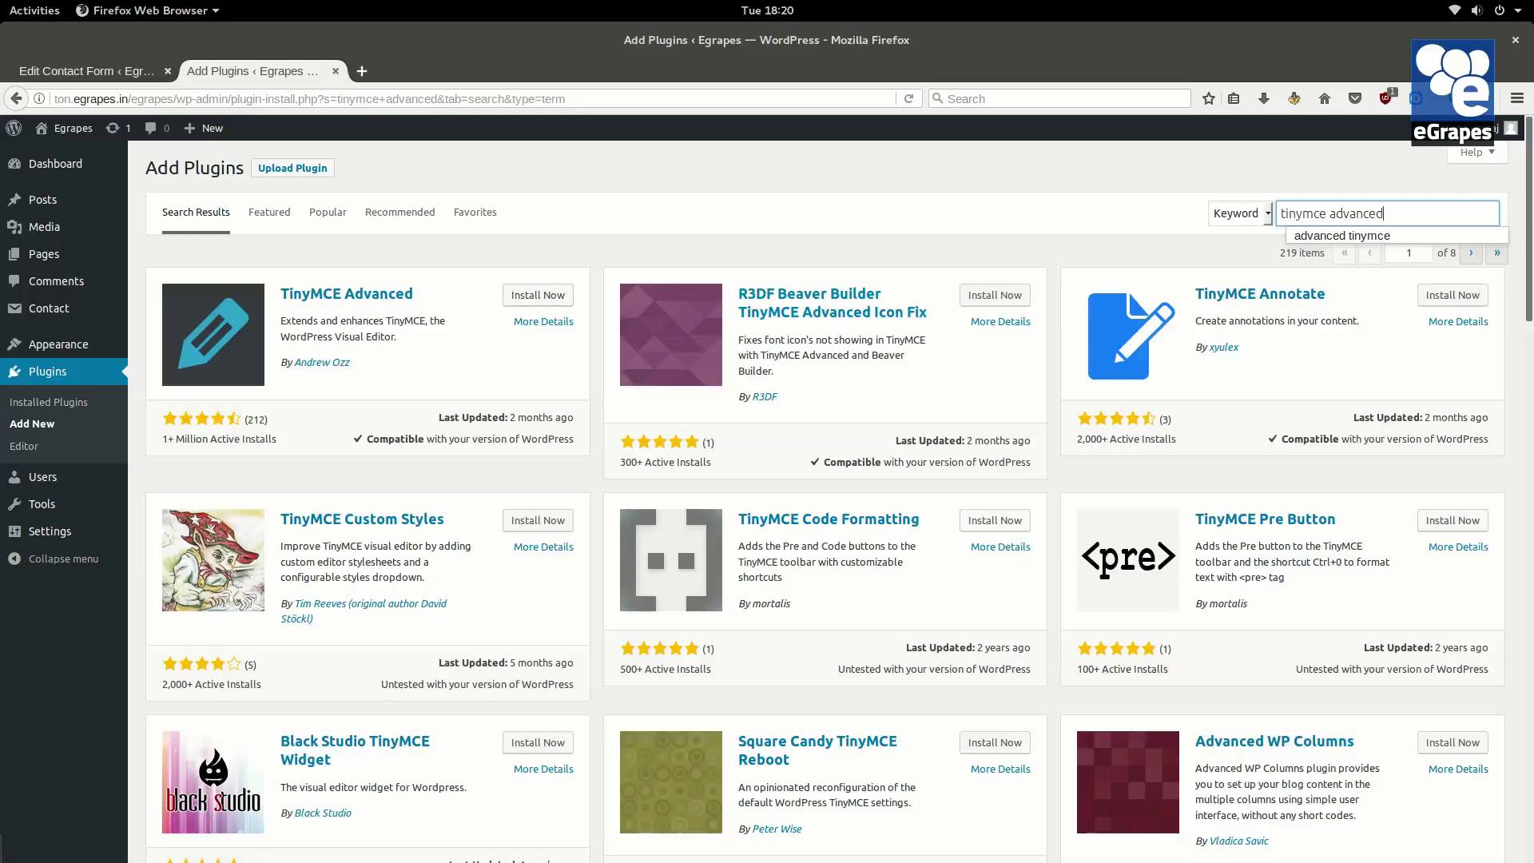
left_click(528, 296)
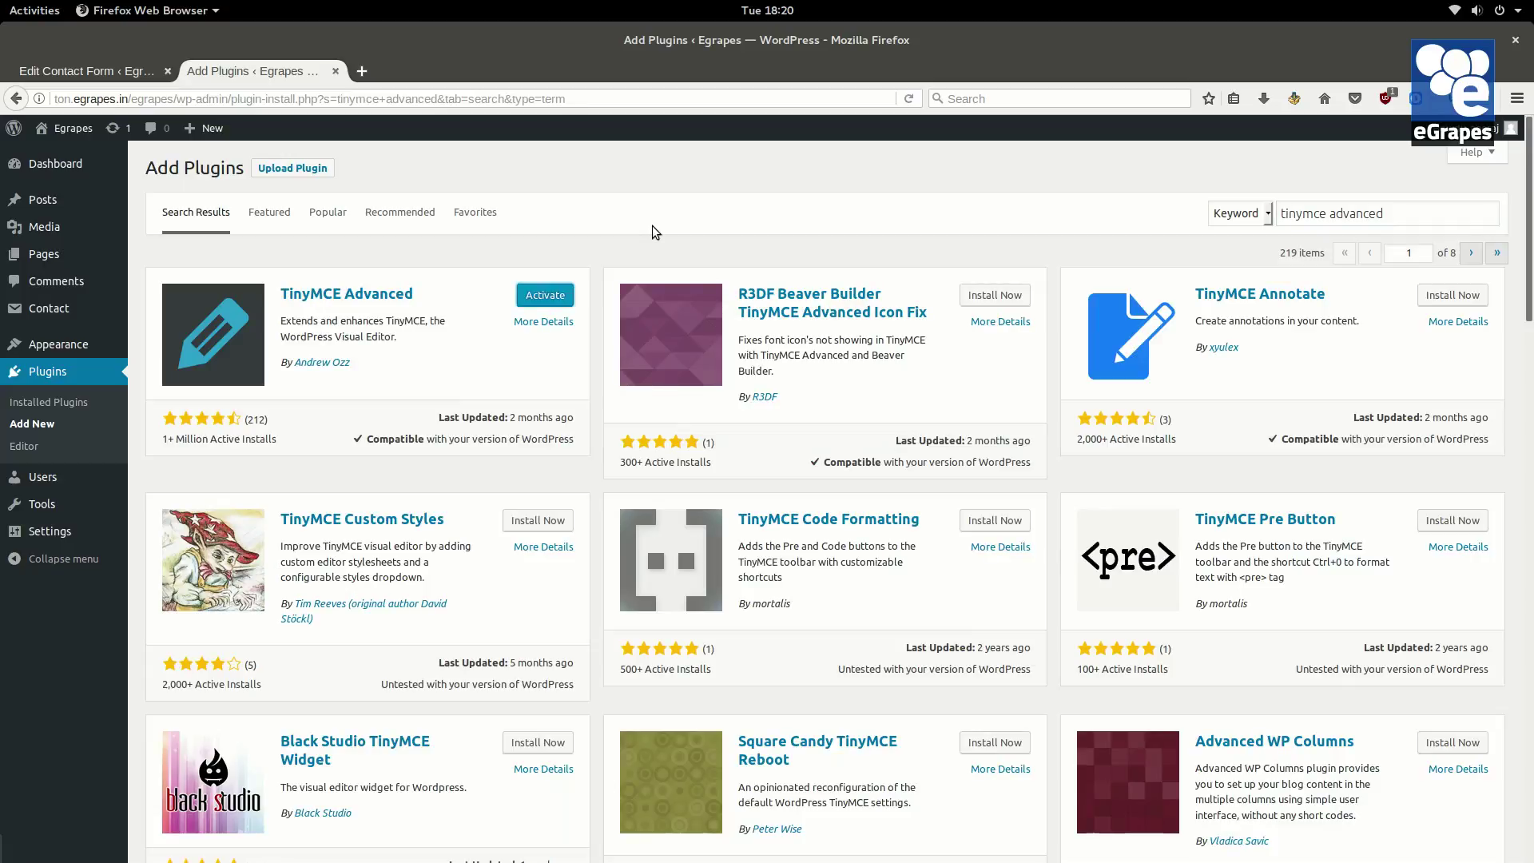
left_click(536, 297)
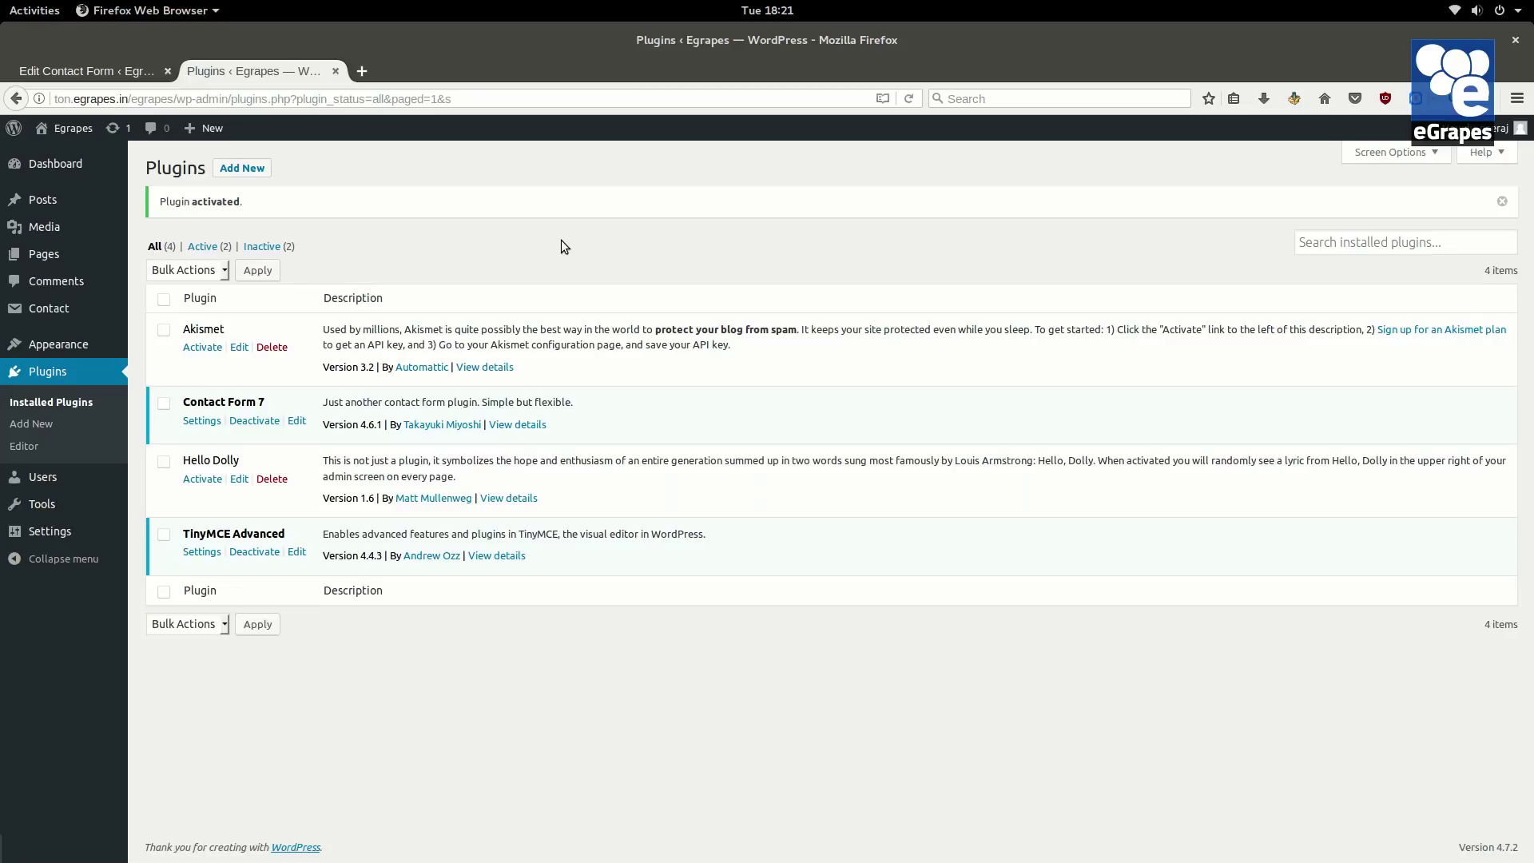
Reopen 'An awesome post with featured image' in the editor with the expanded TinyMCE toolbar.
left_click(54, 199)
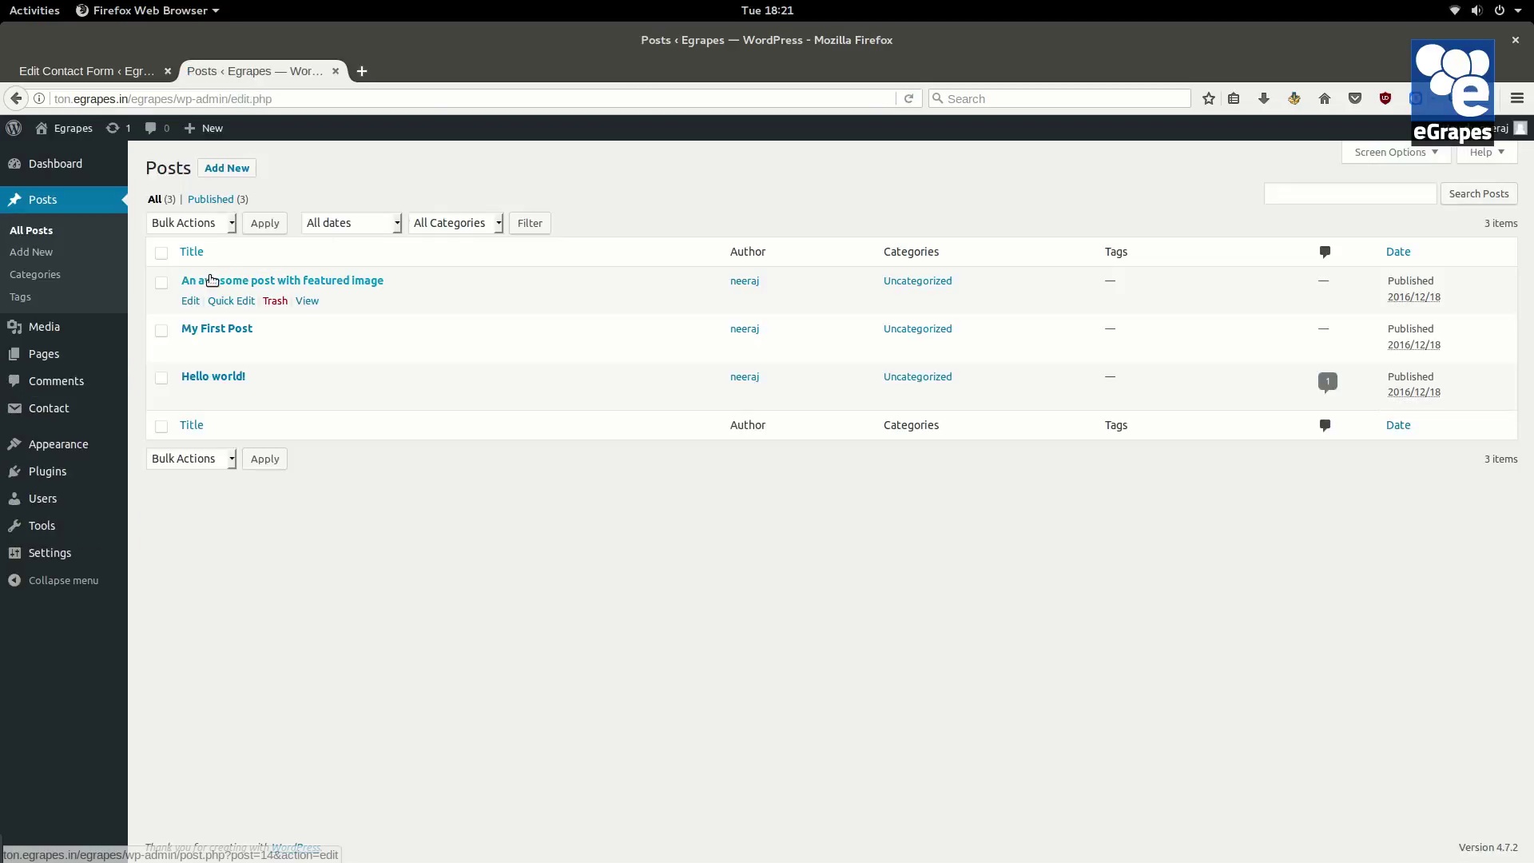
left_click(189, 301)
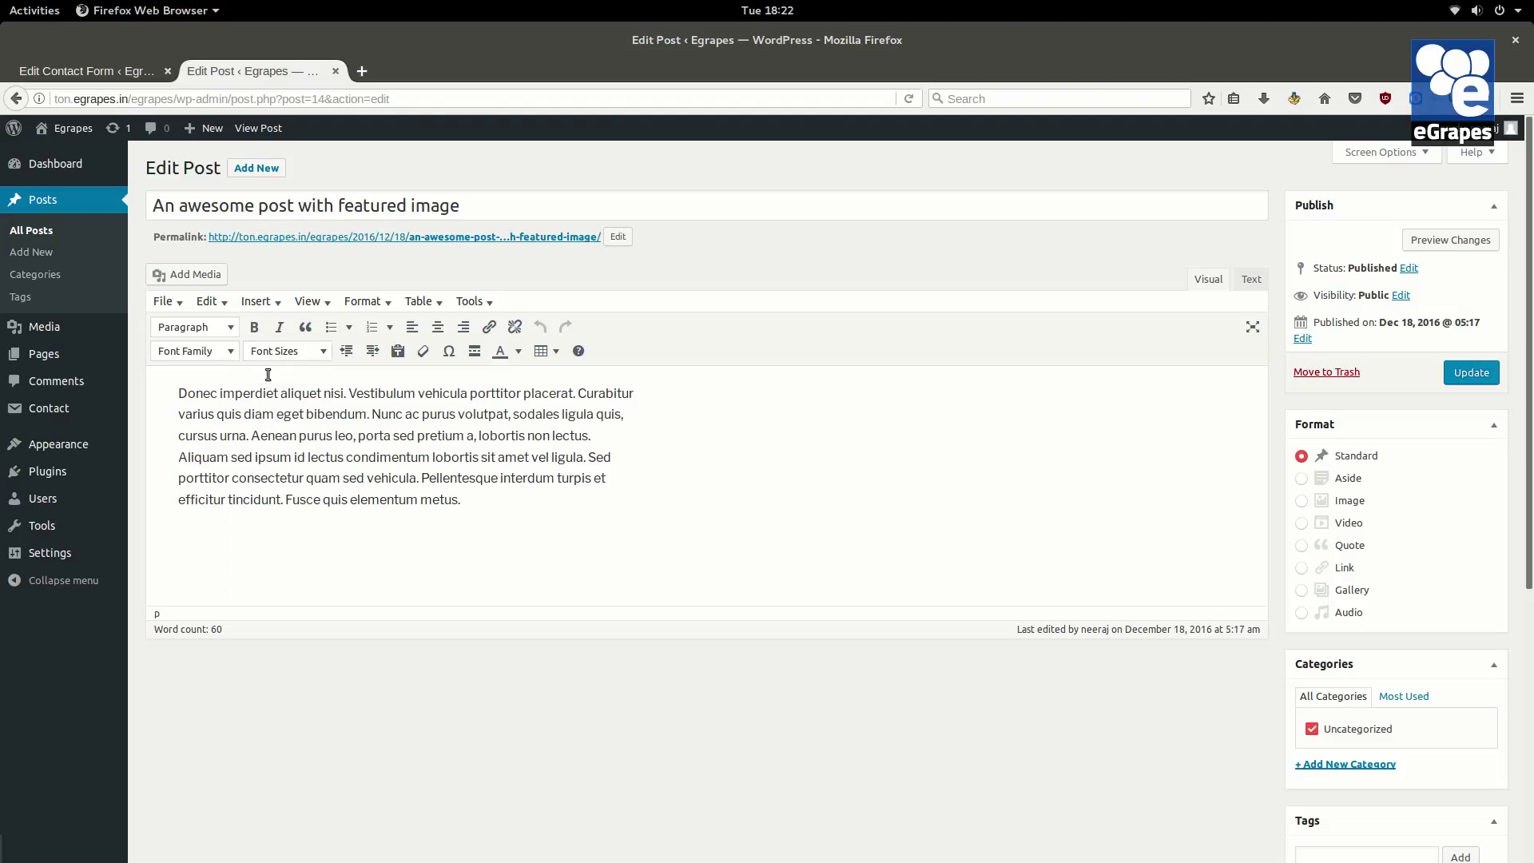
Select the opening sentence 'Donec imperdiet aliquet nisi.' and set its font family to Georgia.
left_click_drag(179, 394, 347, 395)
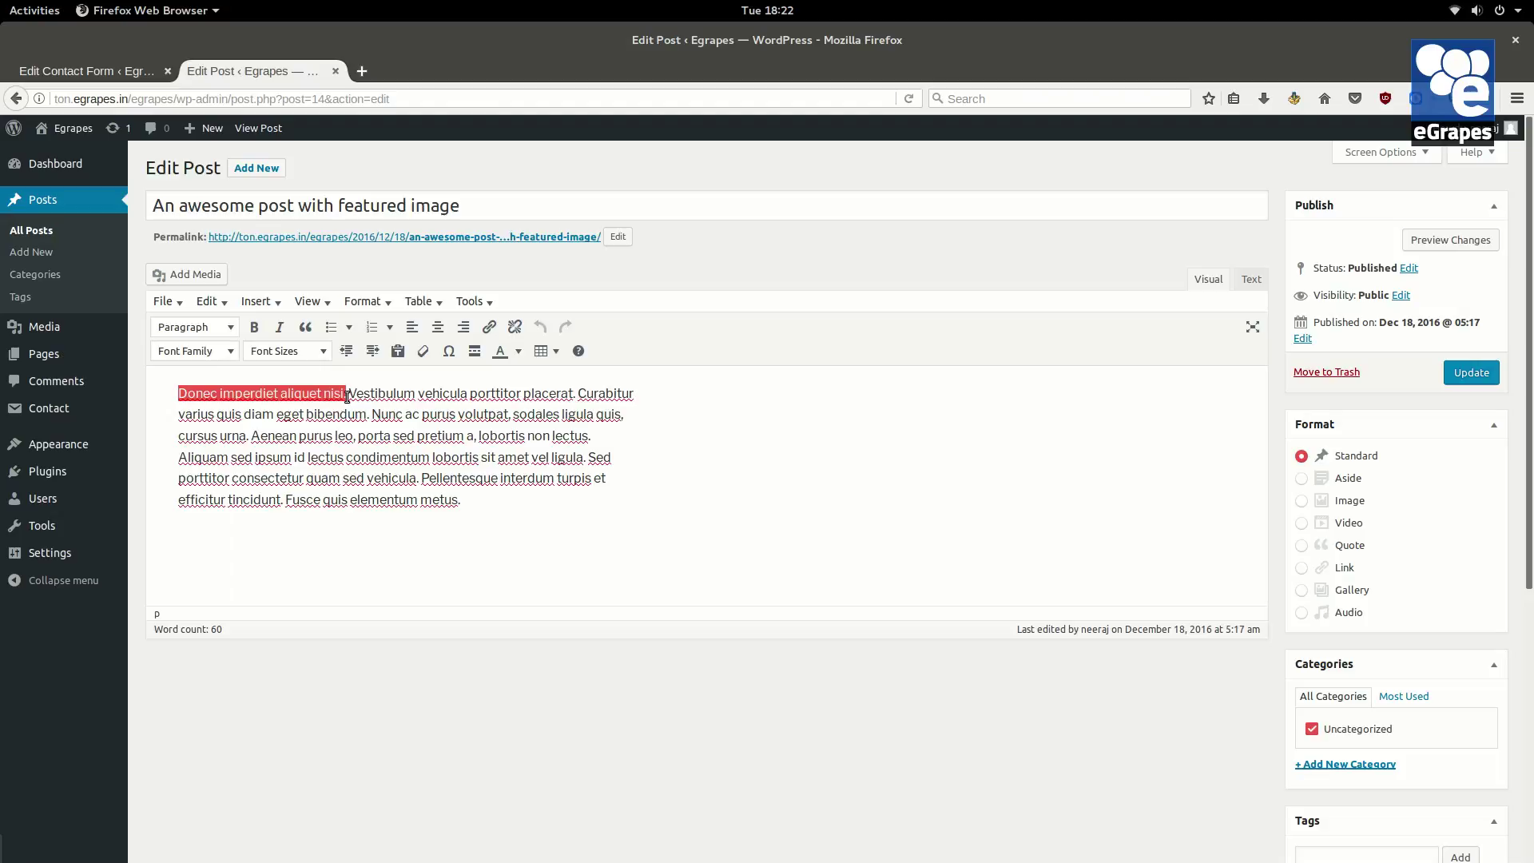
left_click_drag(346, 396, 348, 398)
left_click(211, 353)
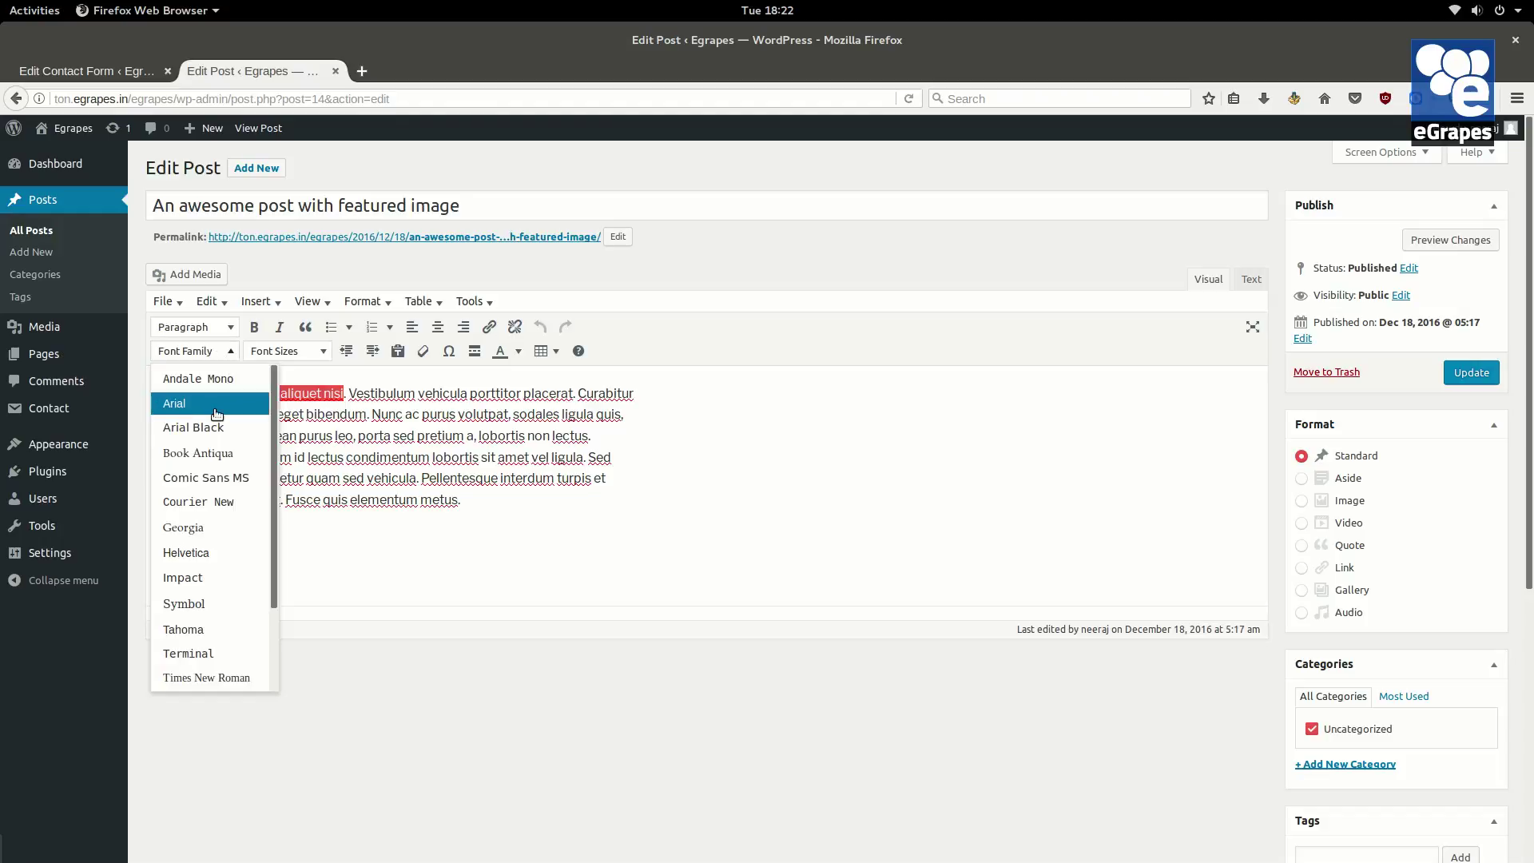
left_click(206, 529)
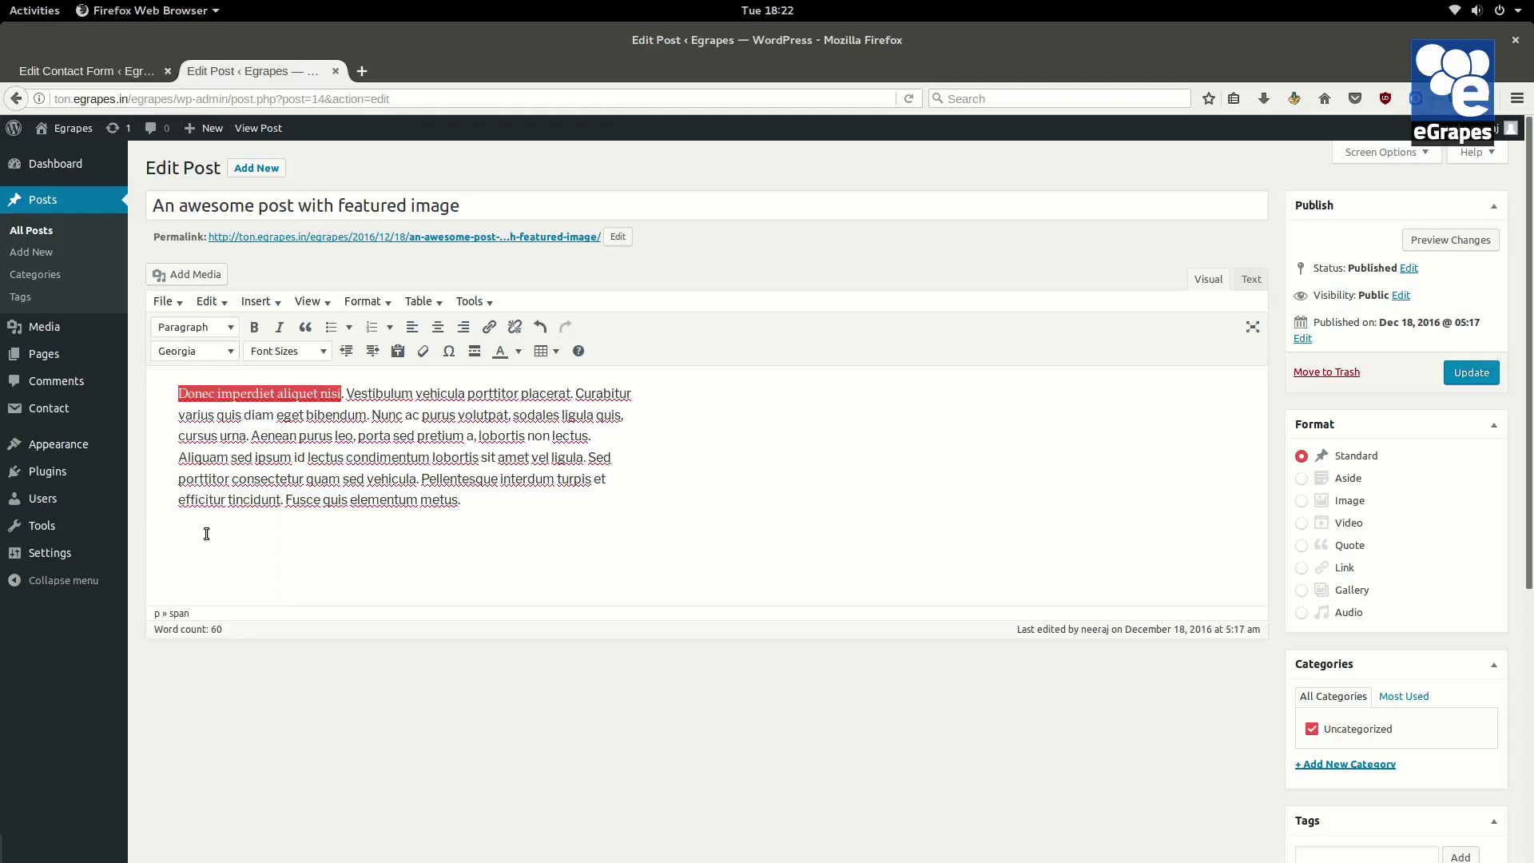
Set the selected sentence to 18pt and update the post.
left_click(303, 353)
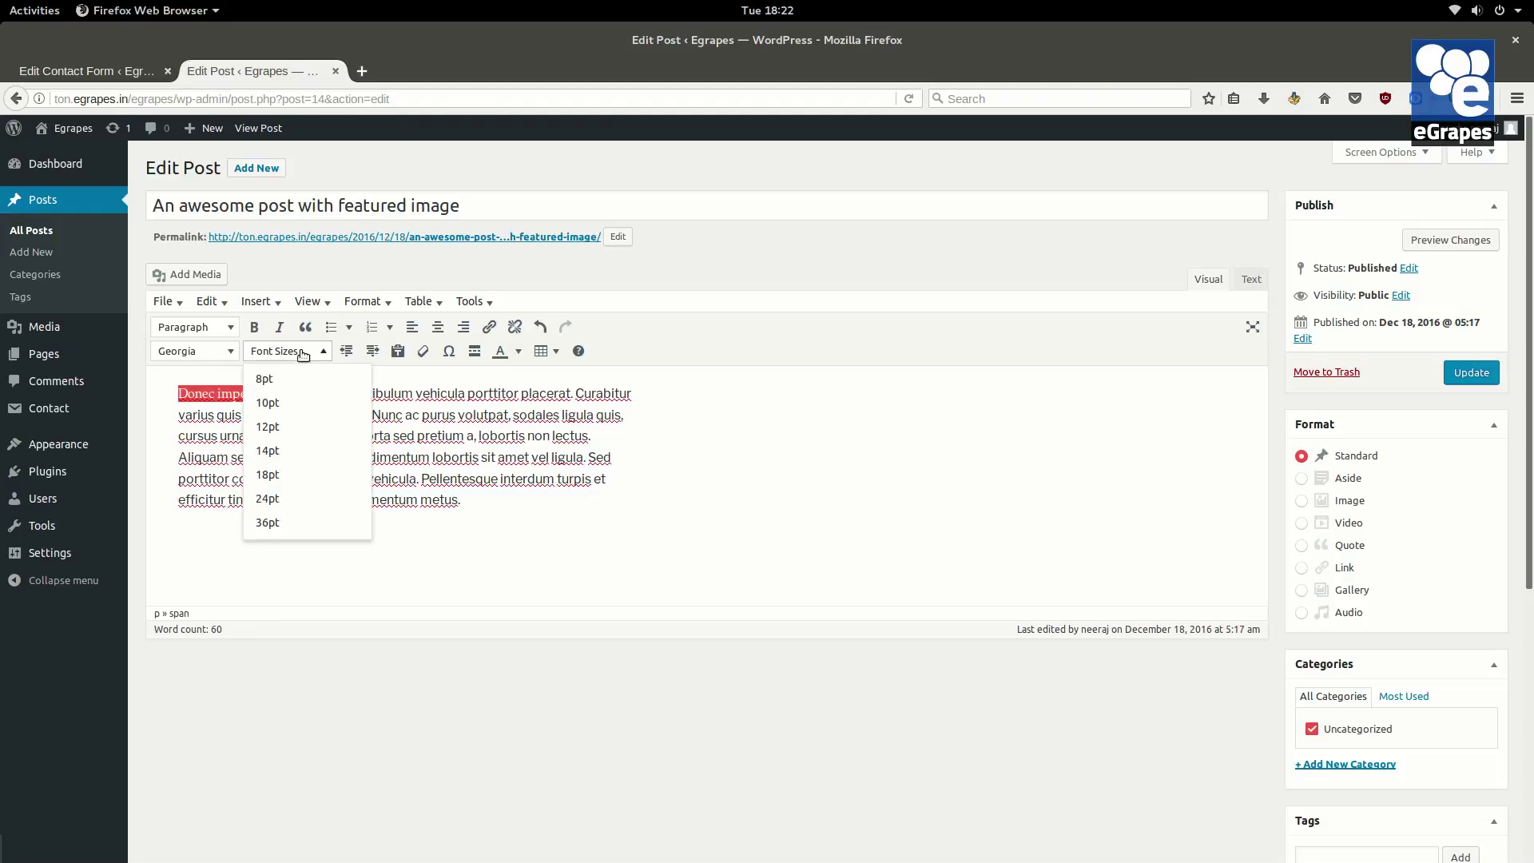
left_click(293, 474)
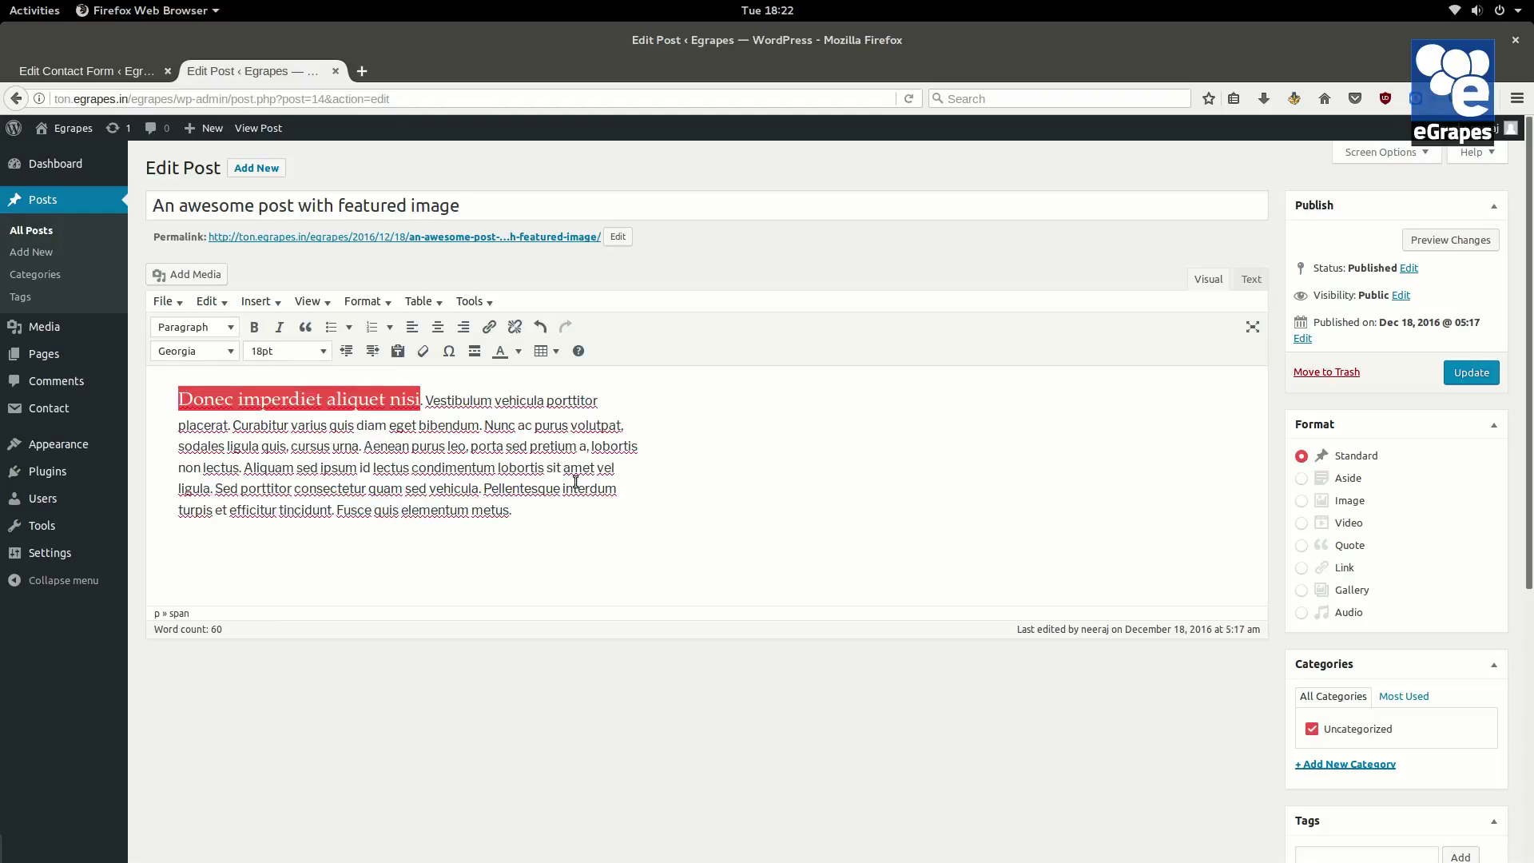
left_click(866, 436)
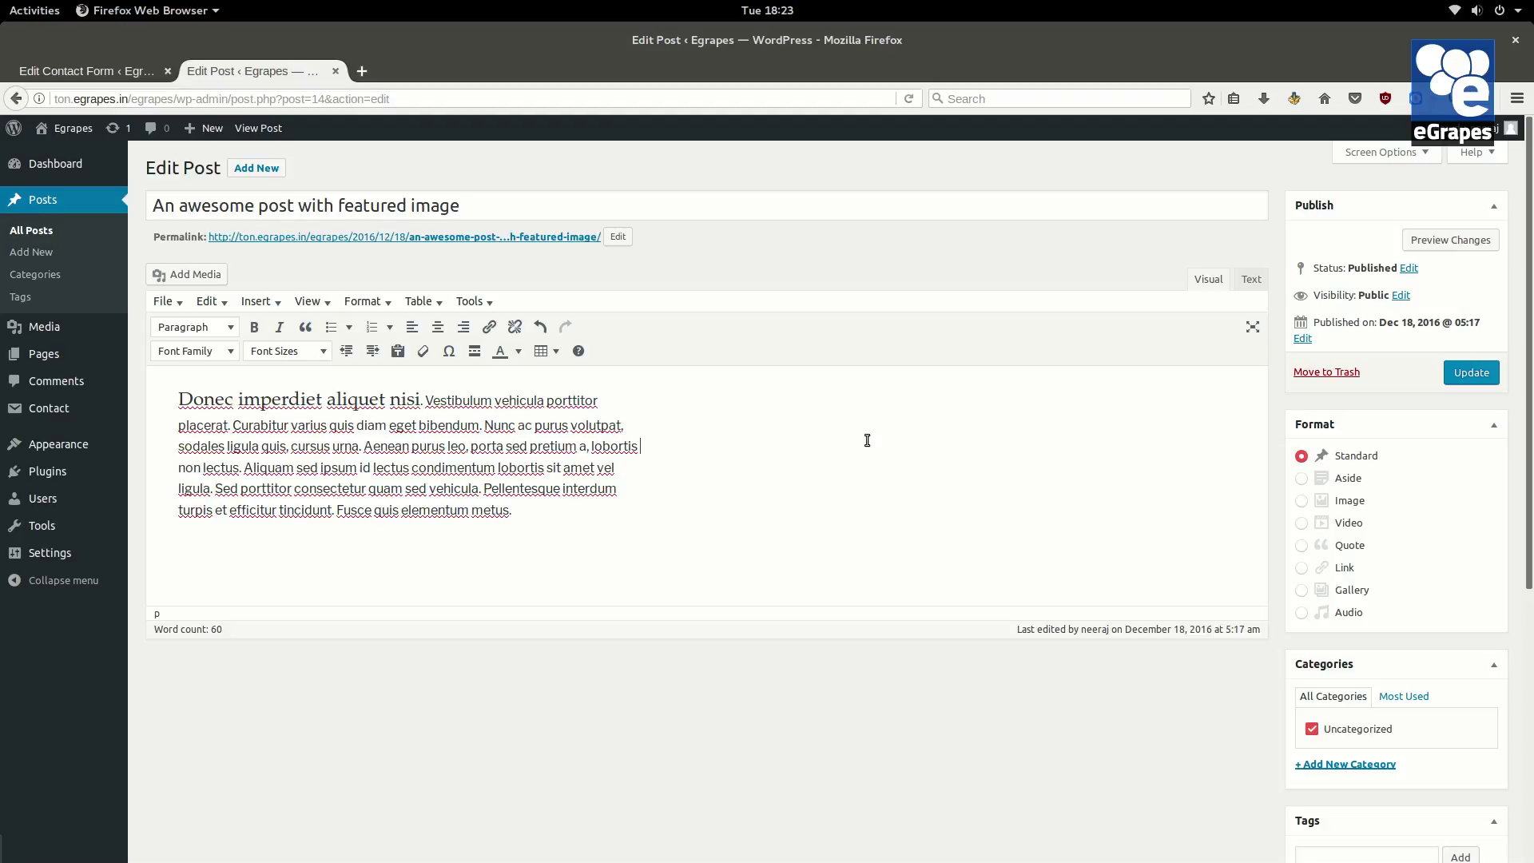
left_click(1470, 372)
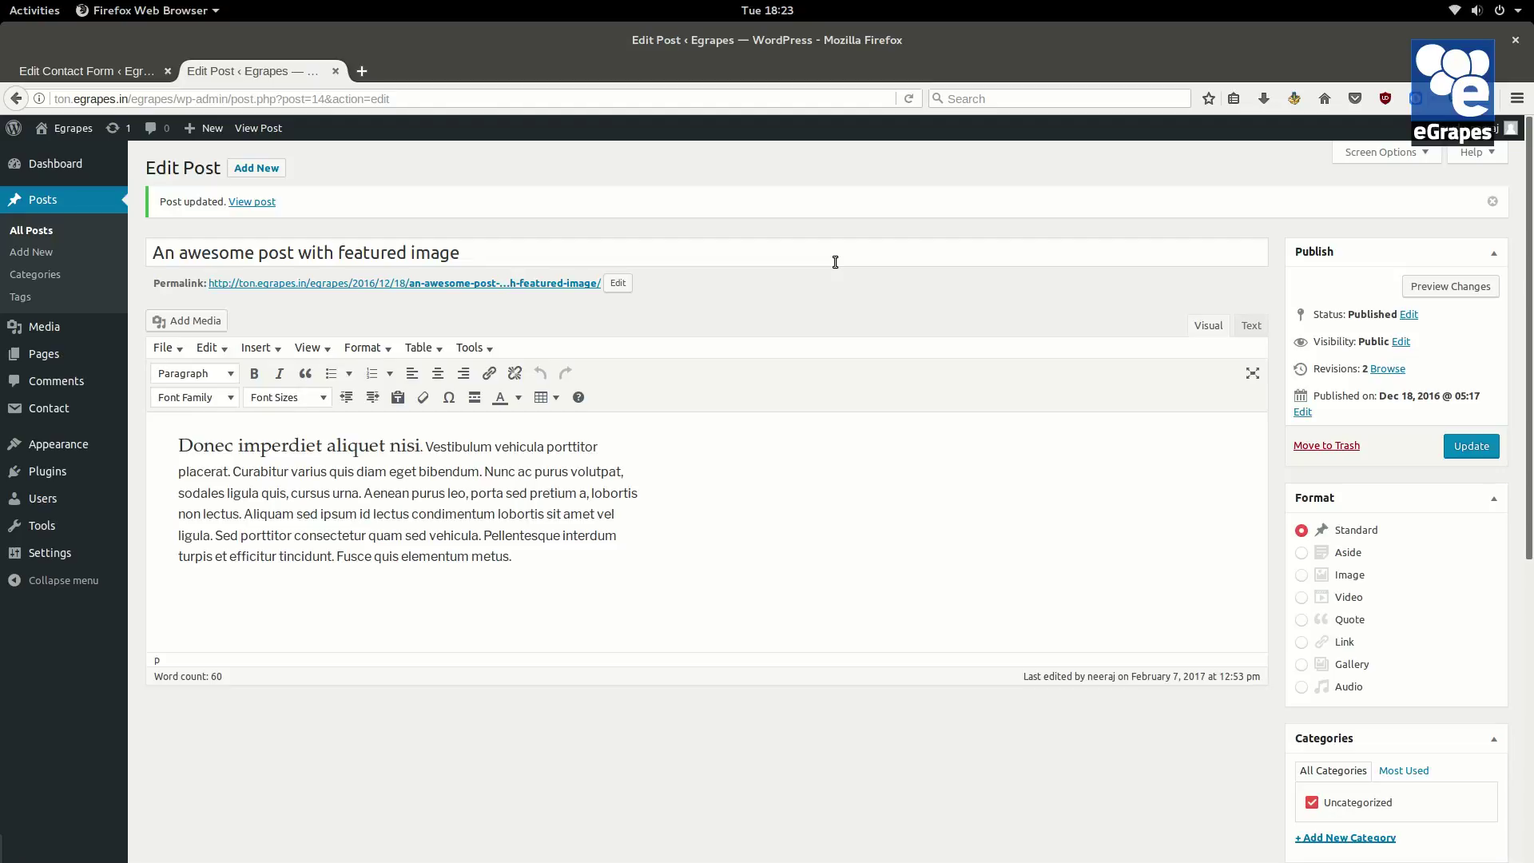
Load ton.egrapes.in/egrapes/ in a new browser tab.
left_click(362, 72)
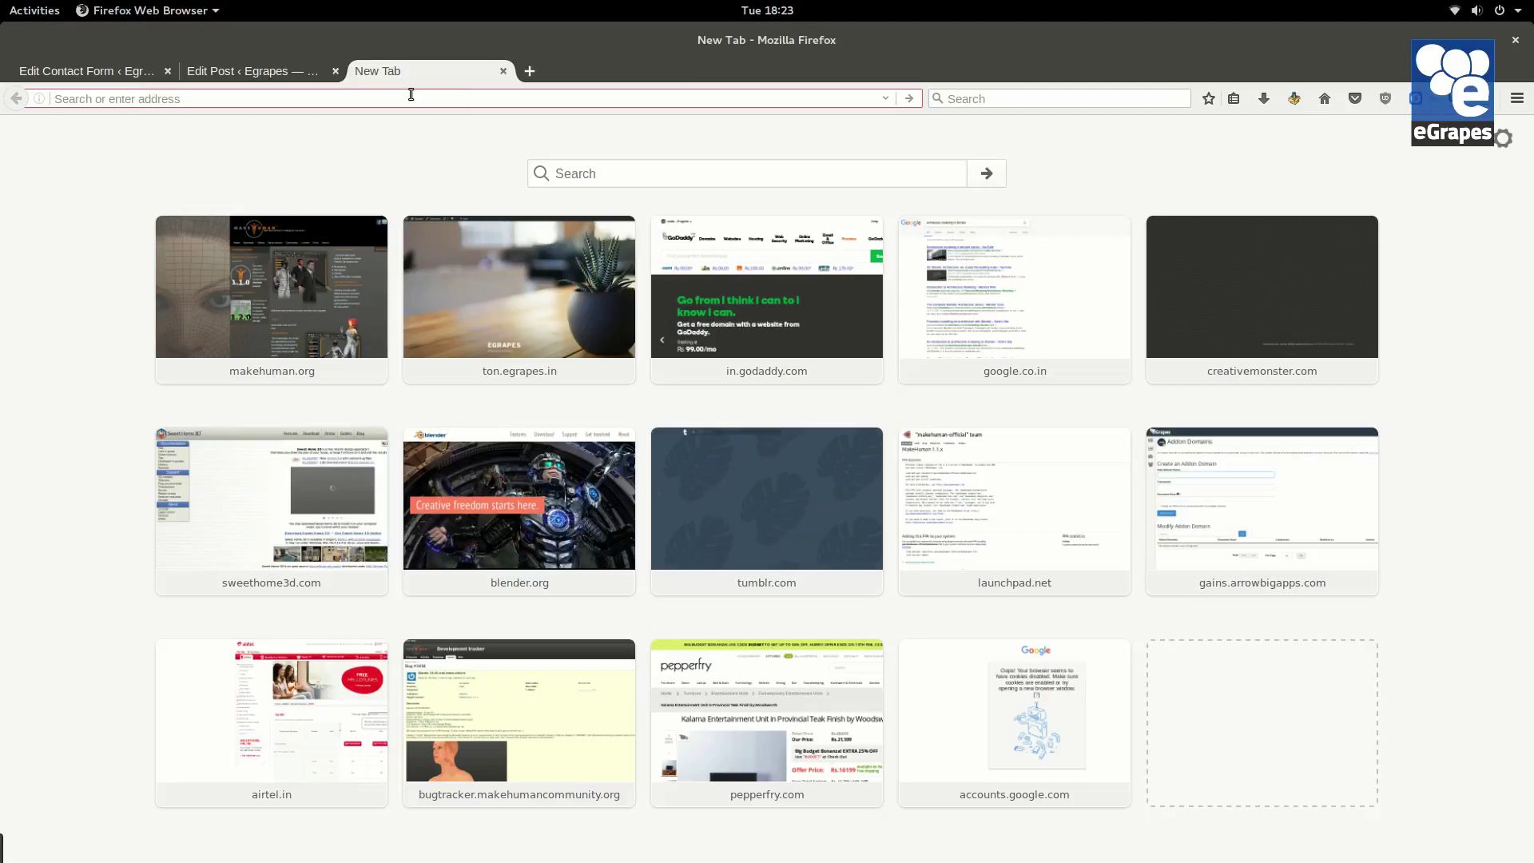
type("t")
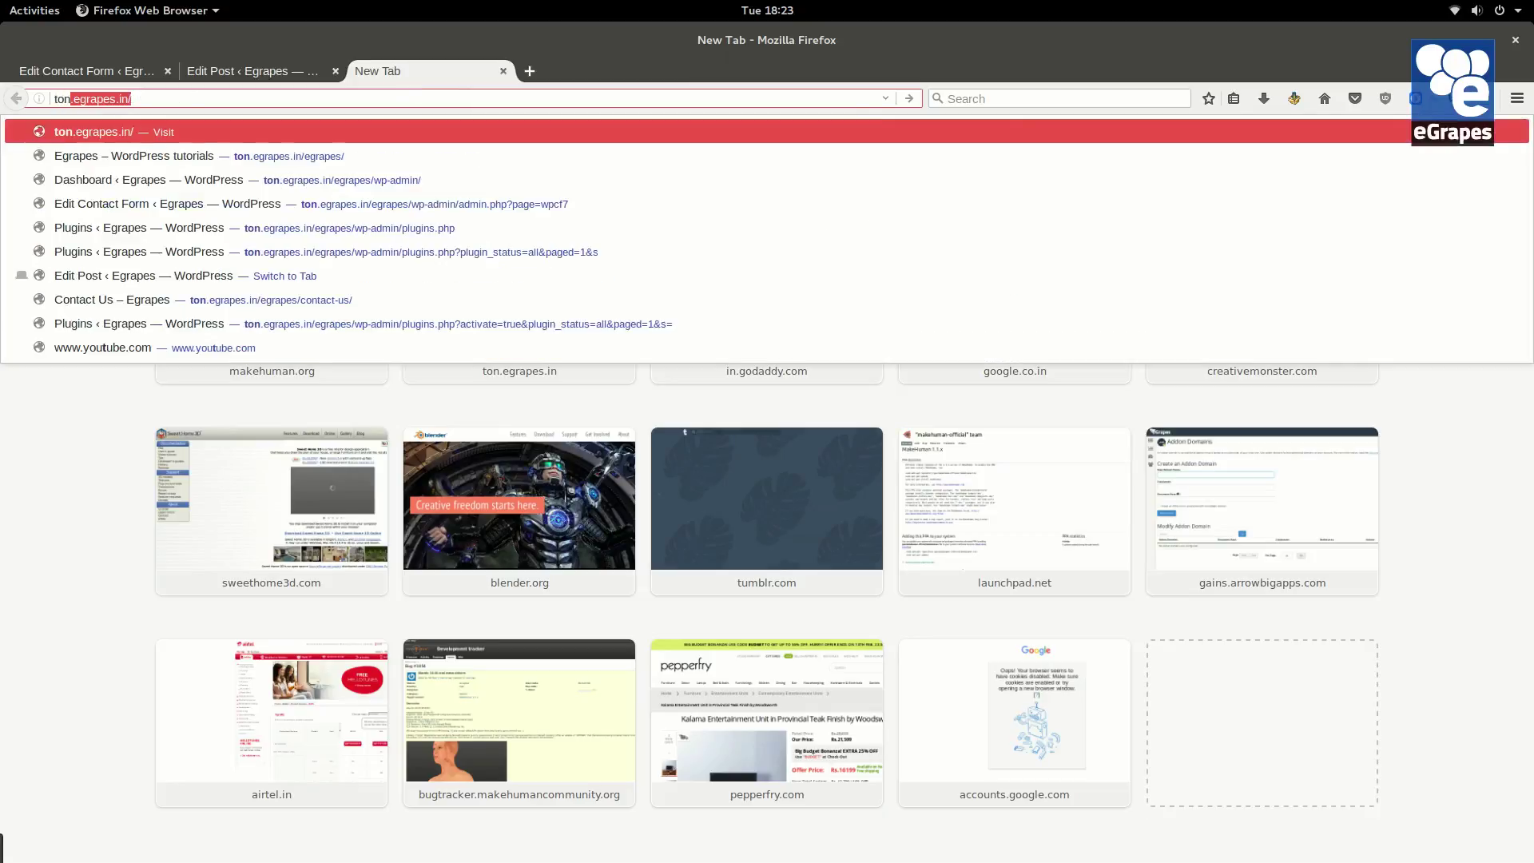
type("on.egrapes.")
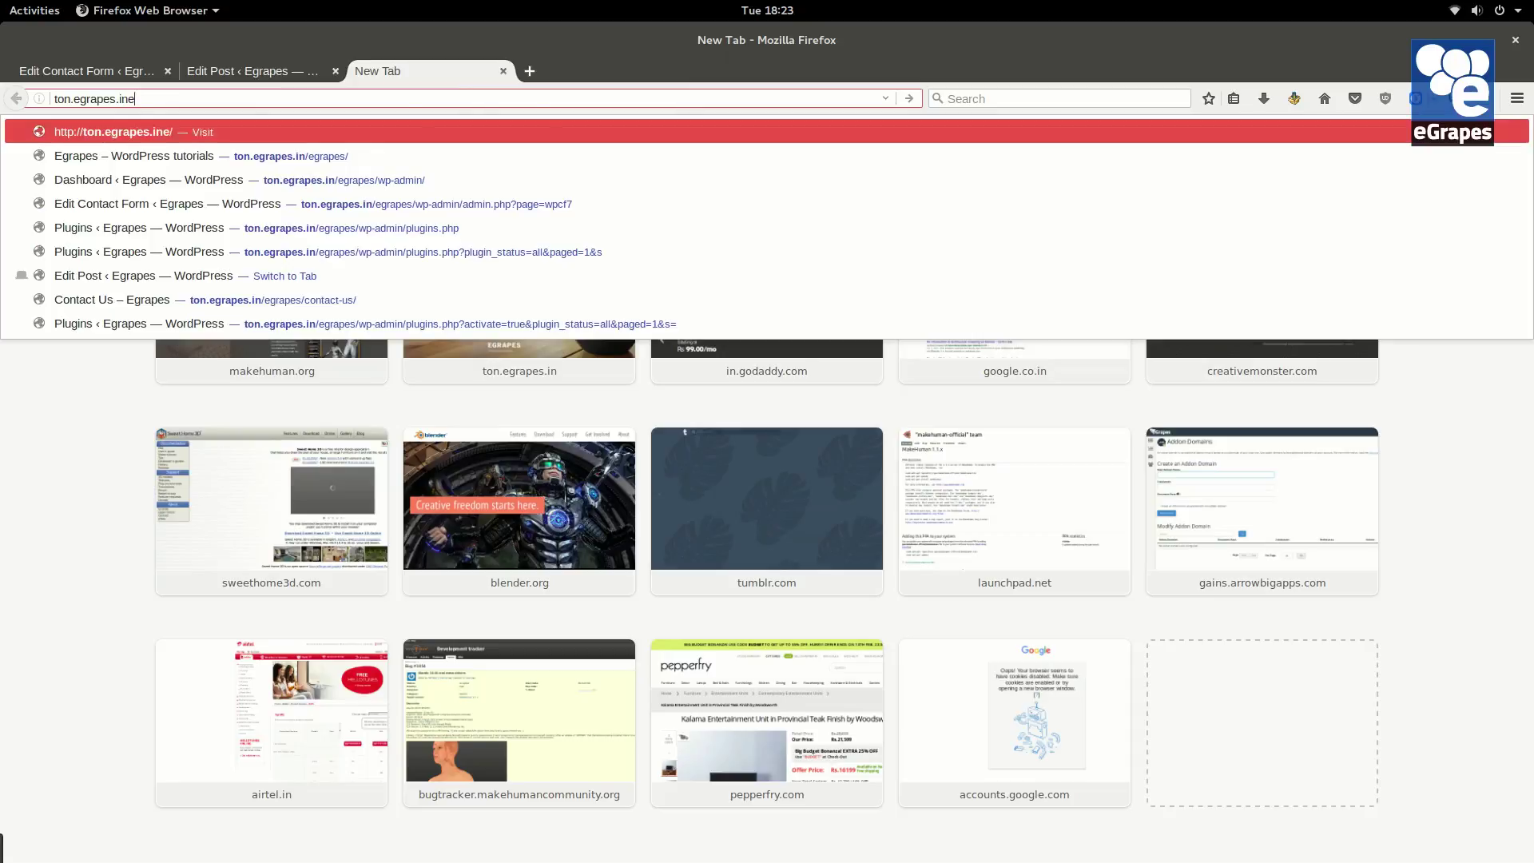
type("ine")
key("BackSpace")
type("/egrape")
key("Return")
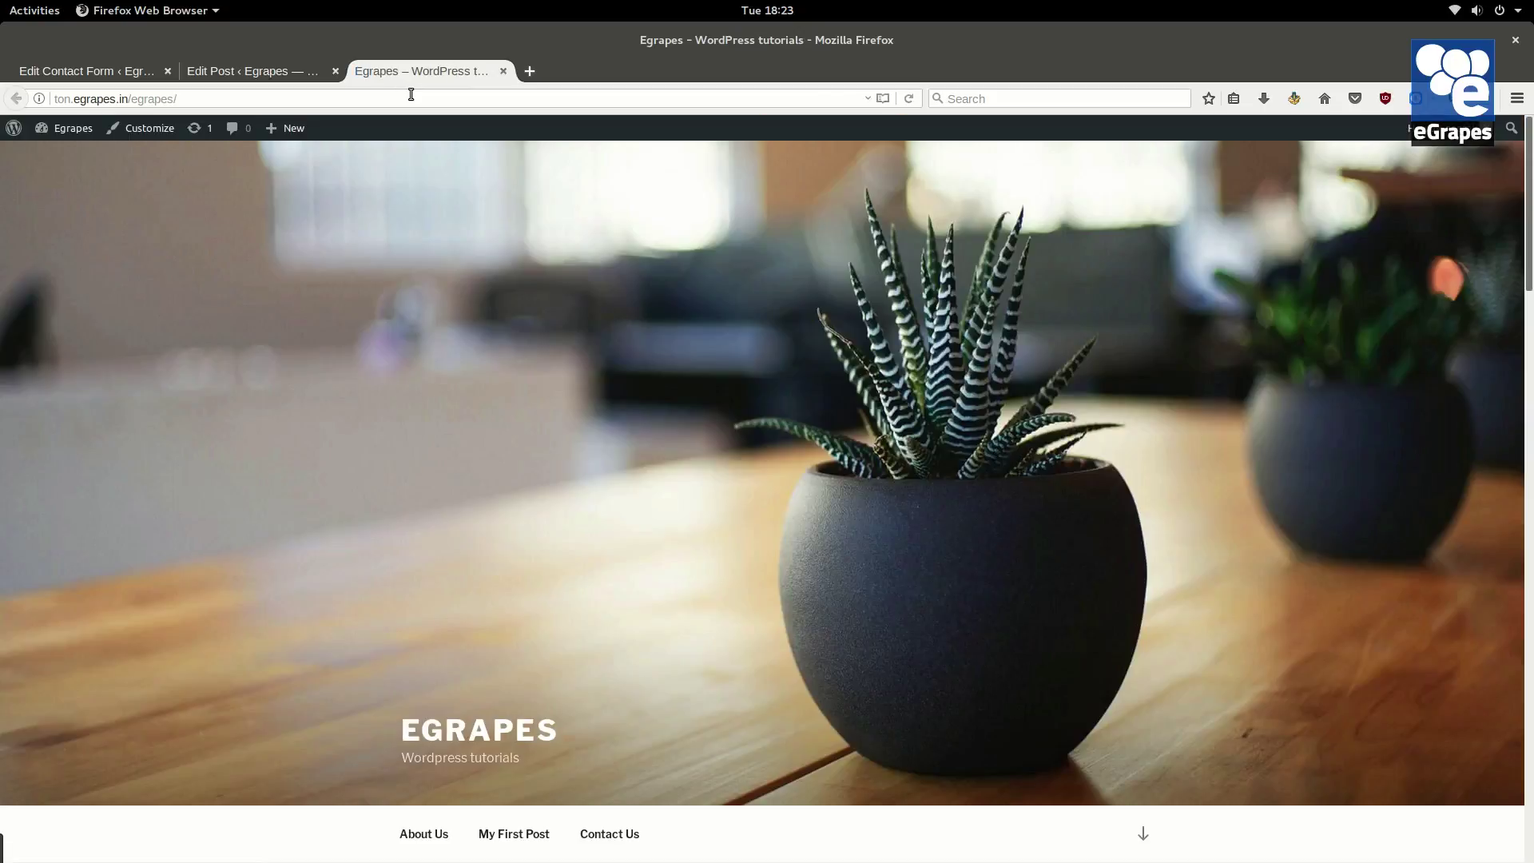
scroll(794, 290, "down", 5)
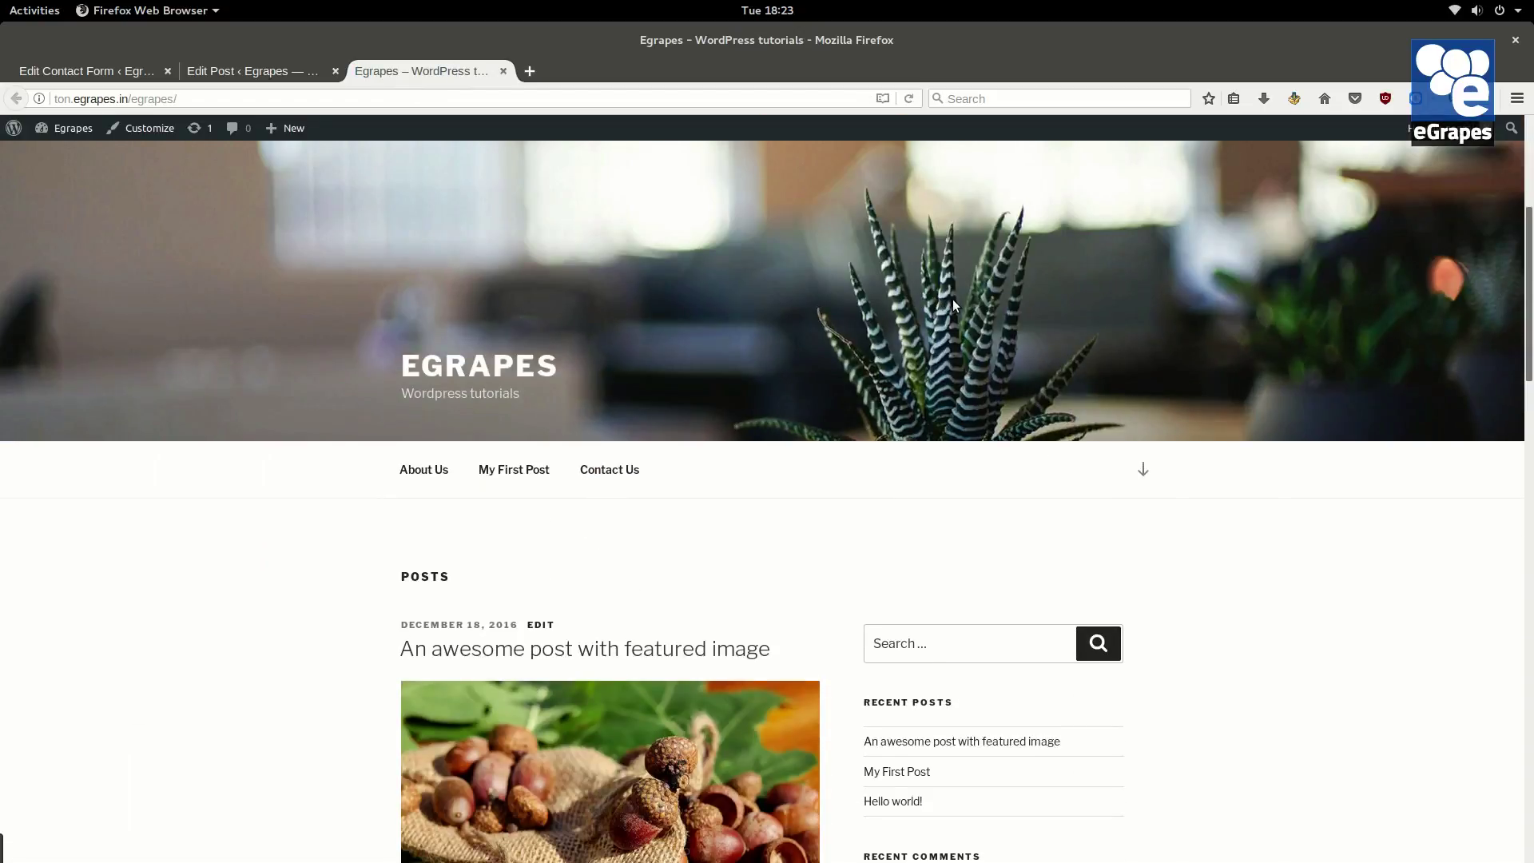
scroll(903, 300, "down", 2)
scroll(820, 282, "down", 2)
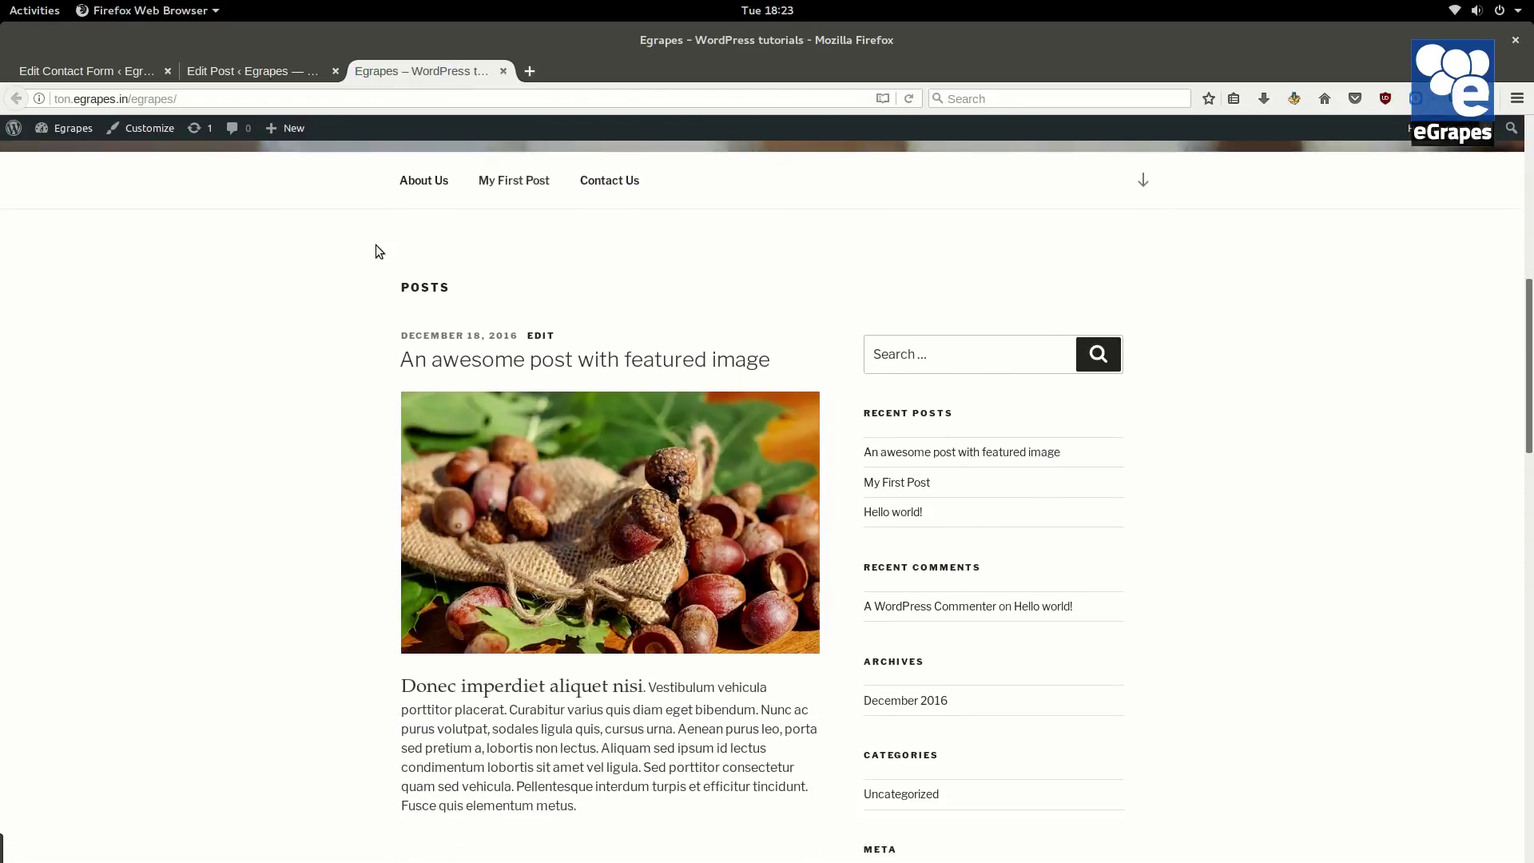
scroll(325, 617, "down", 1)
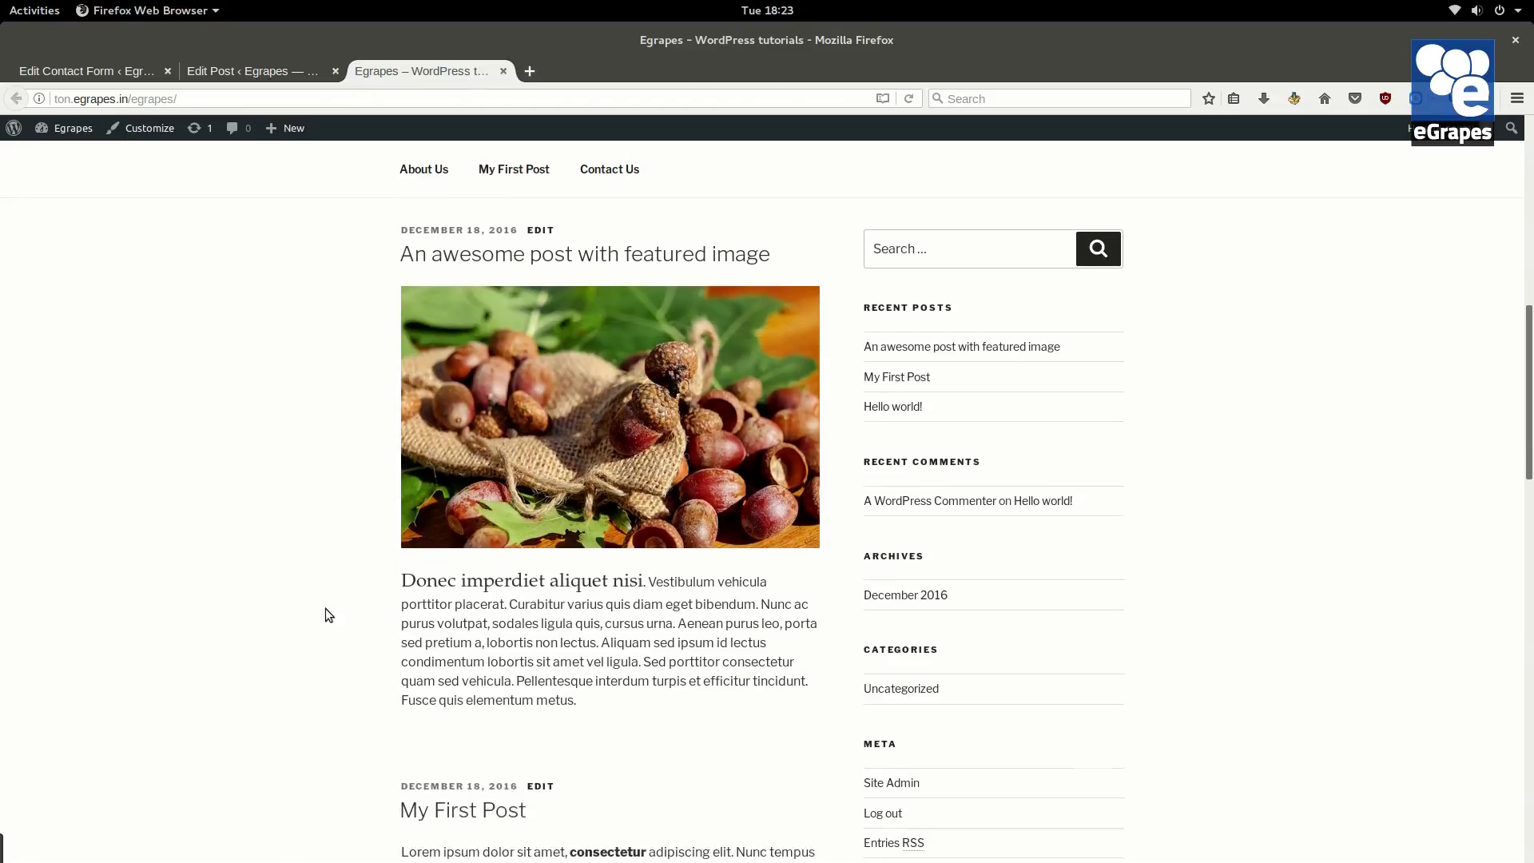
Highlight the Georgia-styled opening sentence 'Donec imperdiet aliquet nisi' on the live post.
left_click_drag(405, 566, 648, 565)
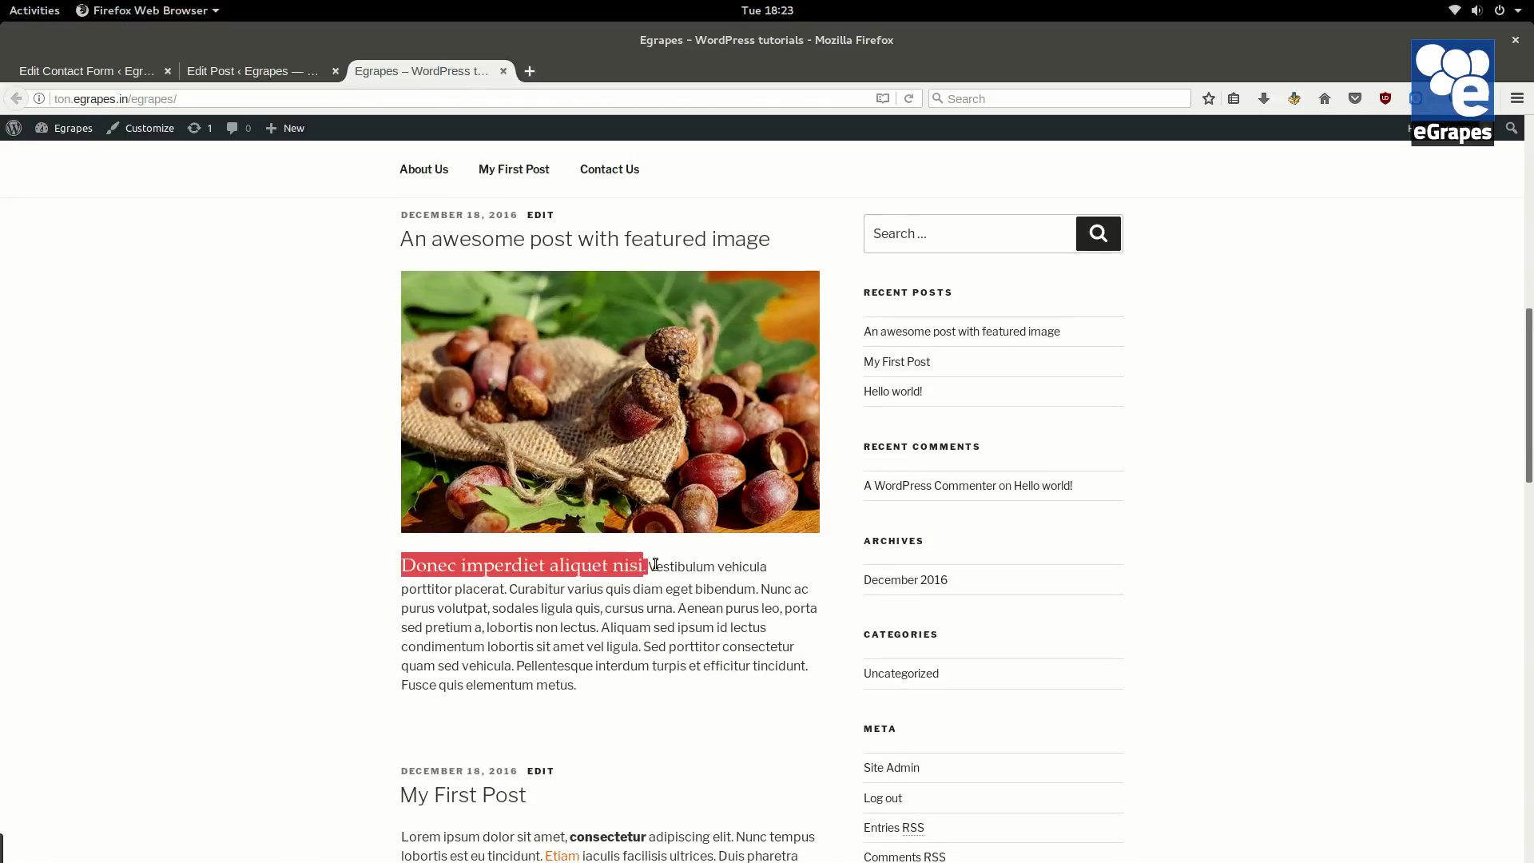